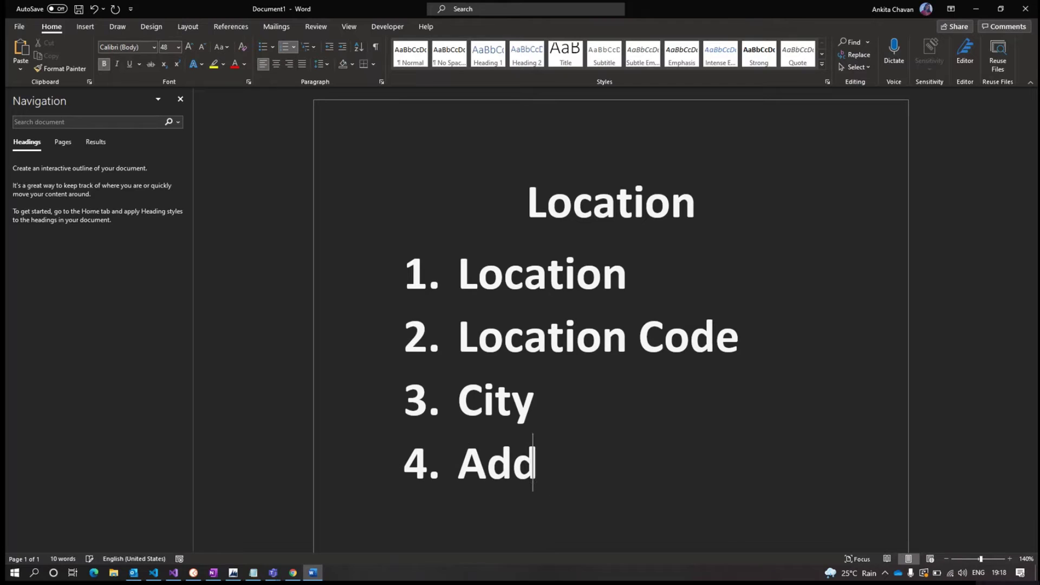
Step: Make the four list items non-bold at 22 pt font size
left_click_drag(645, 458, 459, 271)
left_click(103, 64)
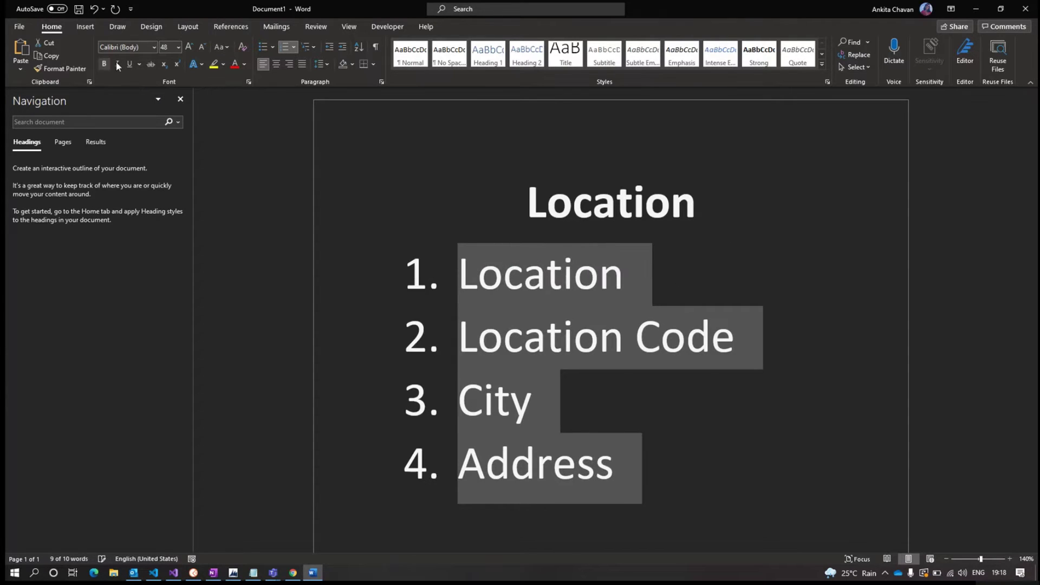
left_click(178, 47)
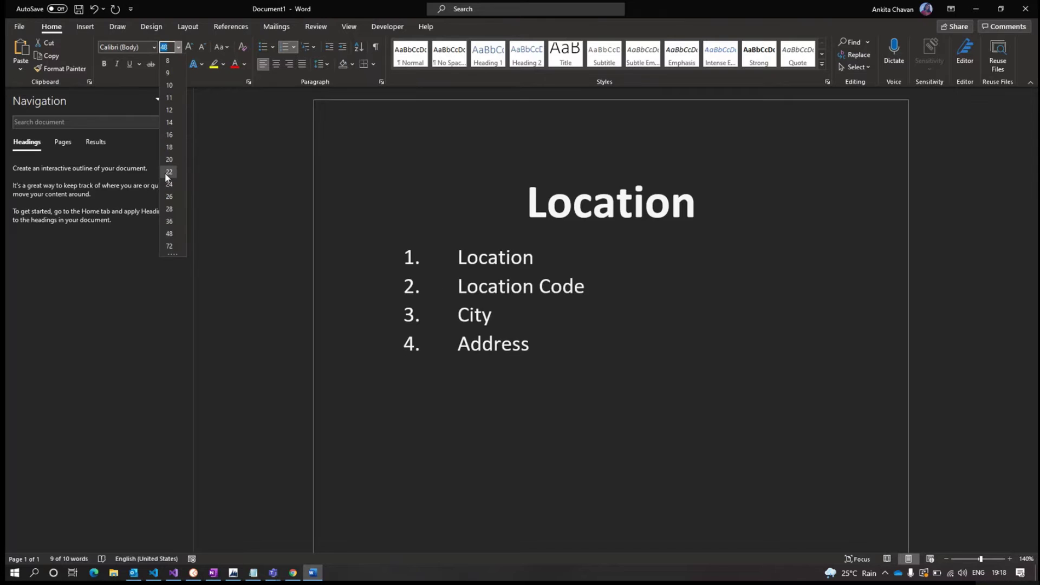
left_click(164, 172)
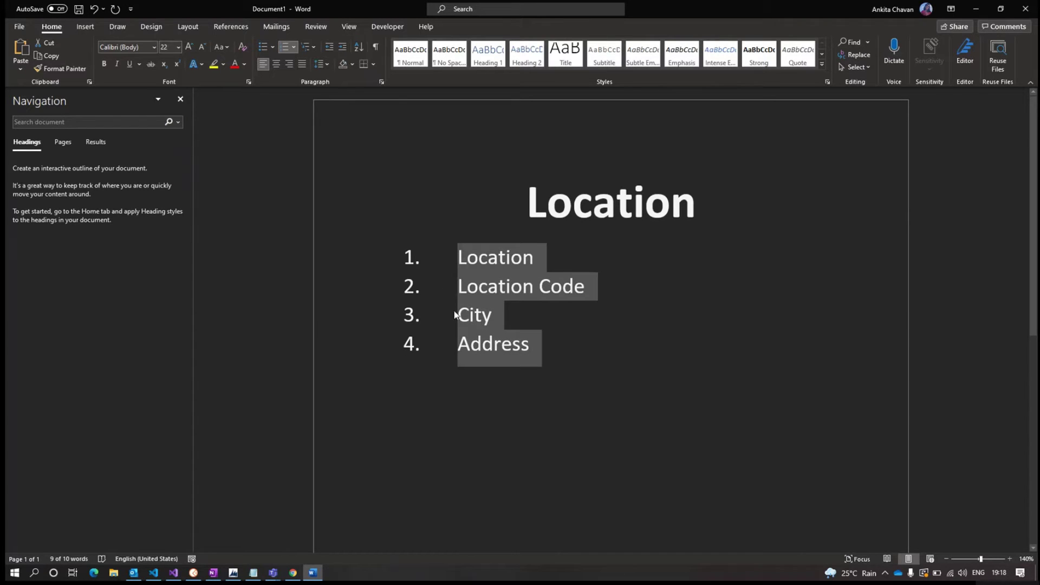
Step: Add a dash after 'Location' on the first list line and show the Developer tab
left_click(585, 253)
type("-")
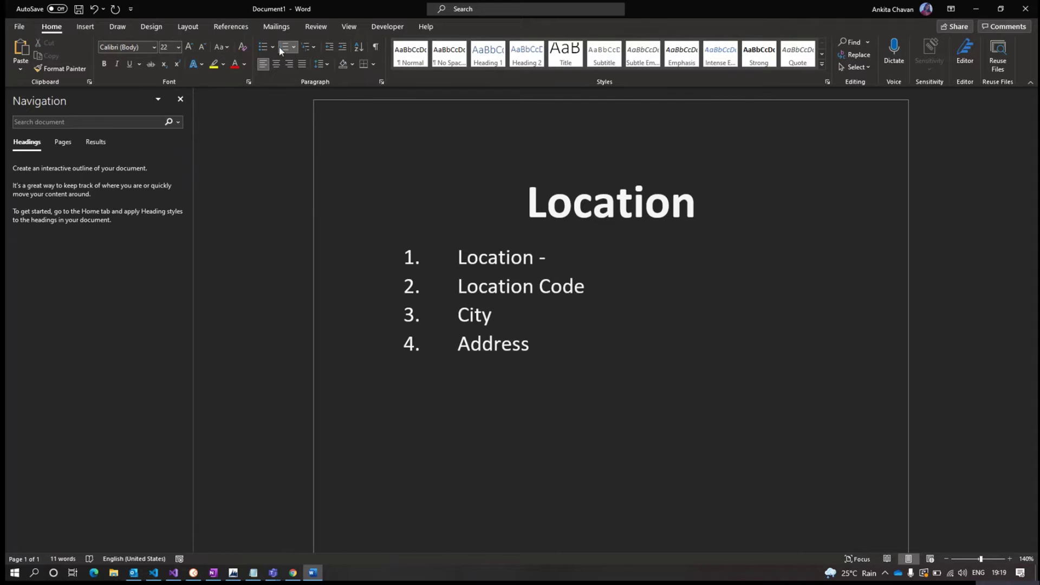
left_click(381, 27)
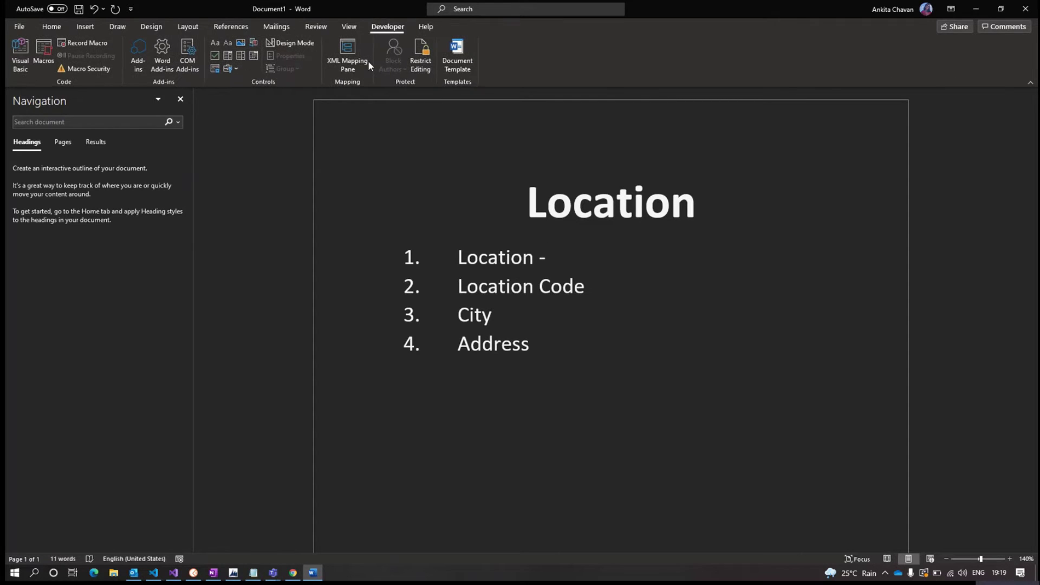
Step: In Design Mode, insert a plain text content control after 'Location -' with title and tag 'Location'
left_click(294, 42)
left_click(227, 45)
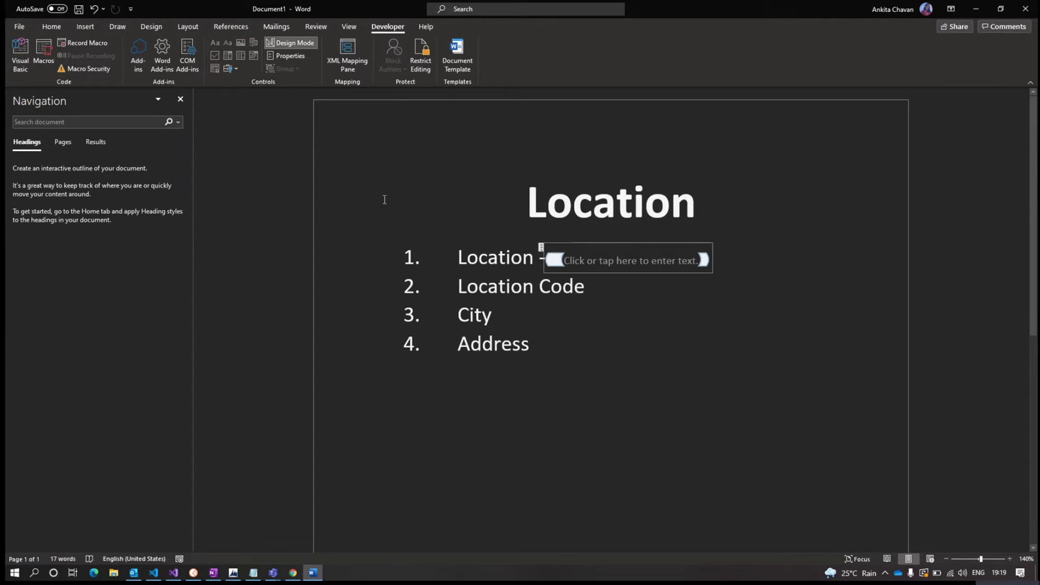
left_click(287, 56)
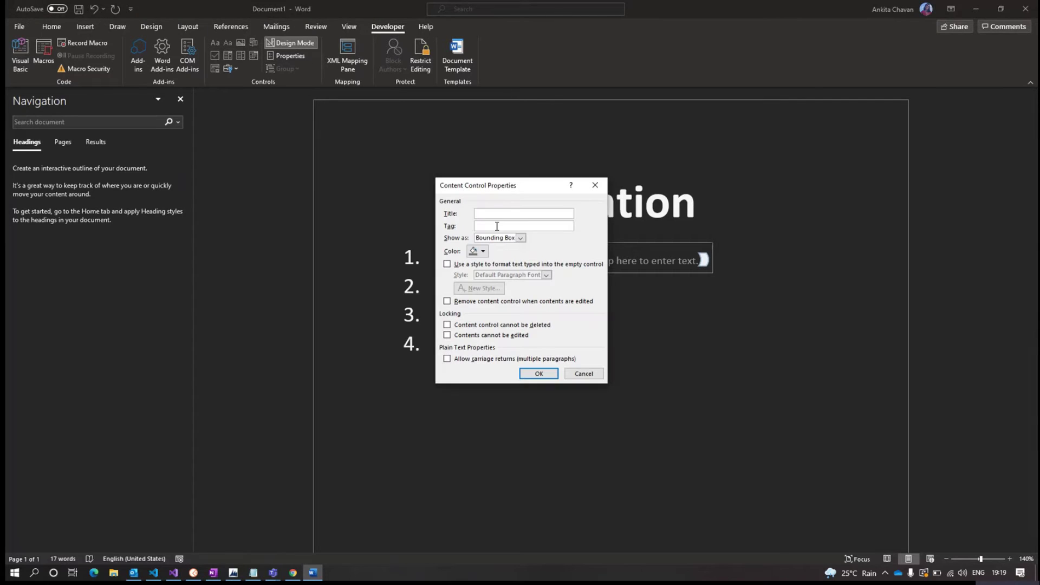
type("Location")
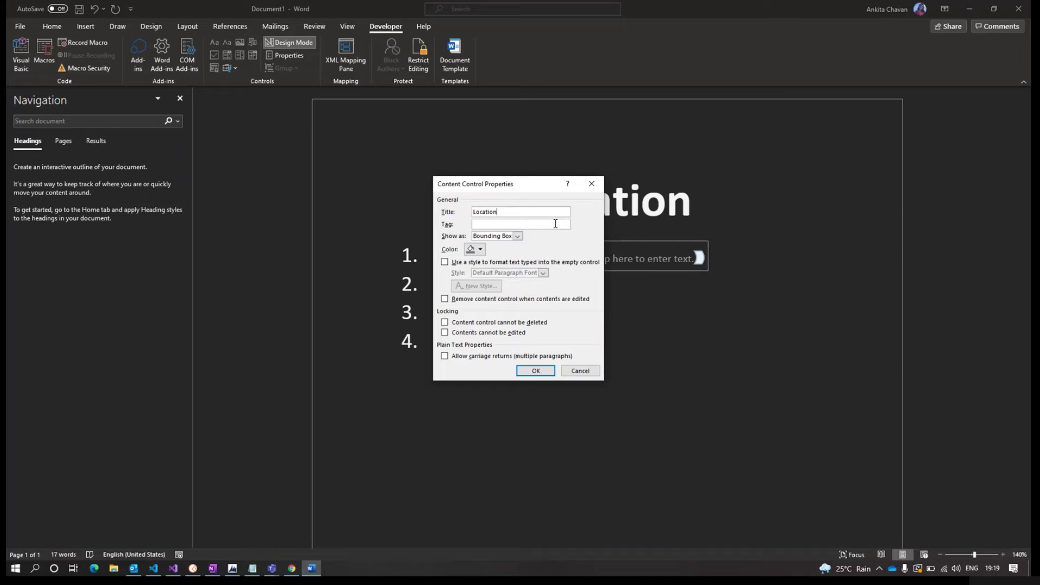
left_click(555, 224)
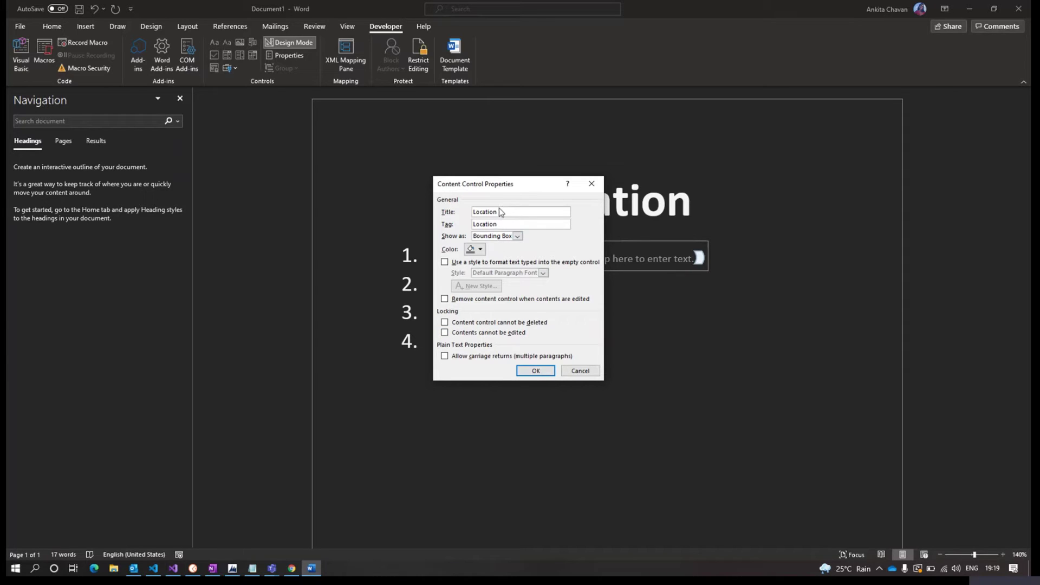
left_click(523, 374)
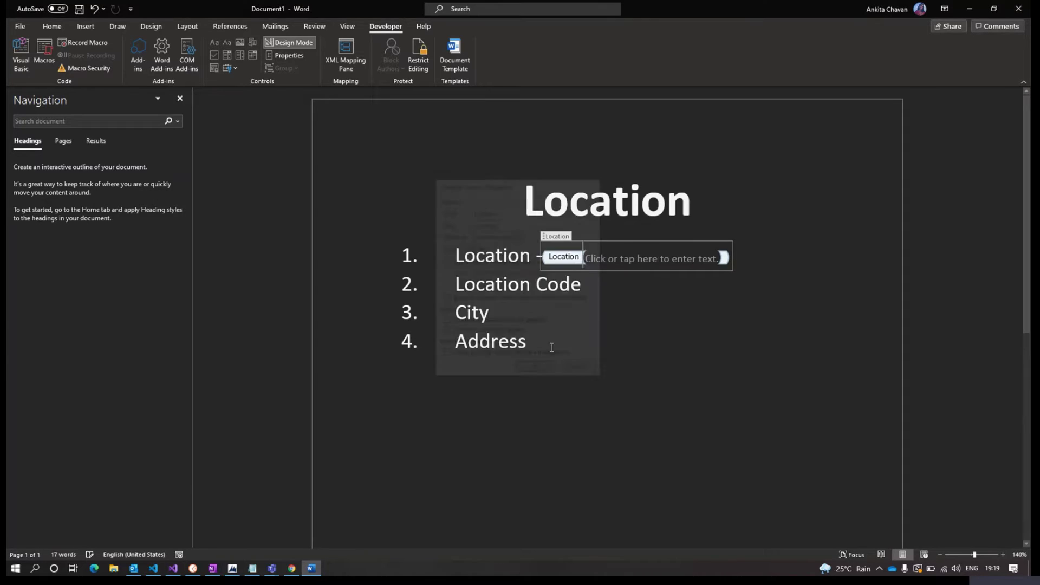
left_click(599, 287)
Step: Add a dash and a plain text content control titled and tagged 'Location Code' after Location Code
type("-")
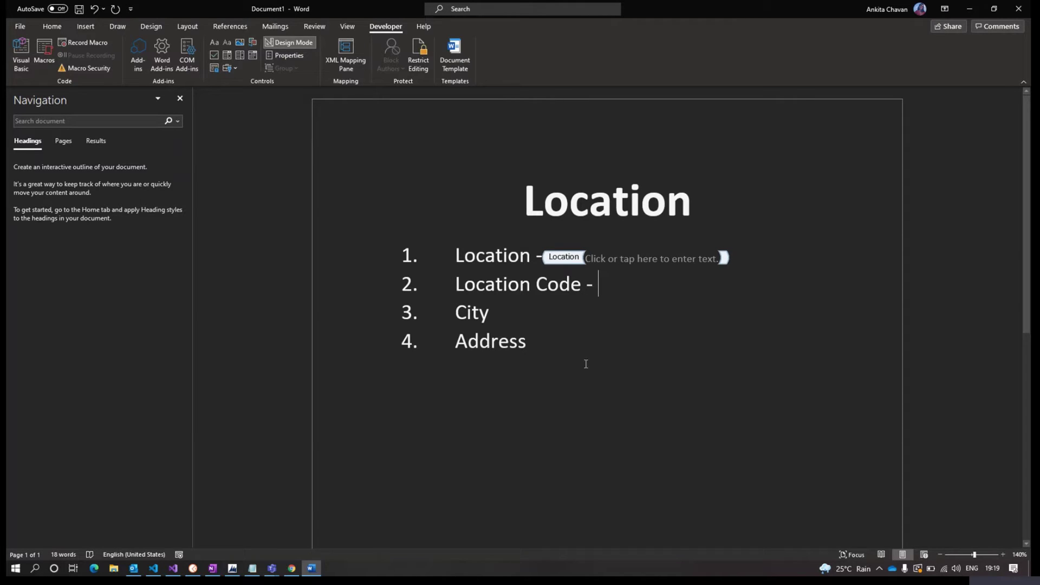
left_click(227, 42)
left_click(290, 55)
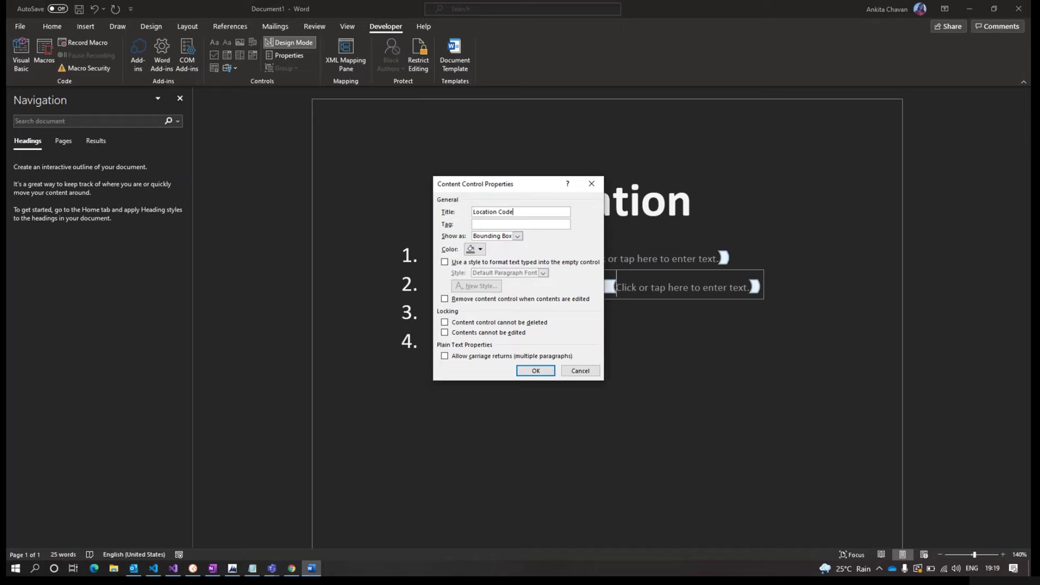
key("ctrl+a")
key("ctrl+c")
left_click(520, 225)
key("ctrl+v")
left_click(535, 371)
Step: Add a dash and a plain text content control titled and tagged 'City' after City
left_click(555, 313)
type("-")
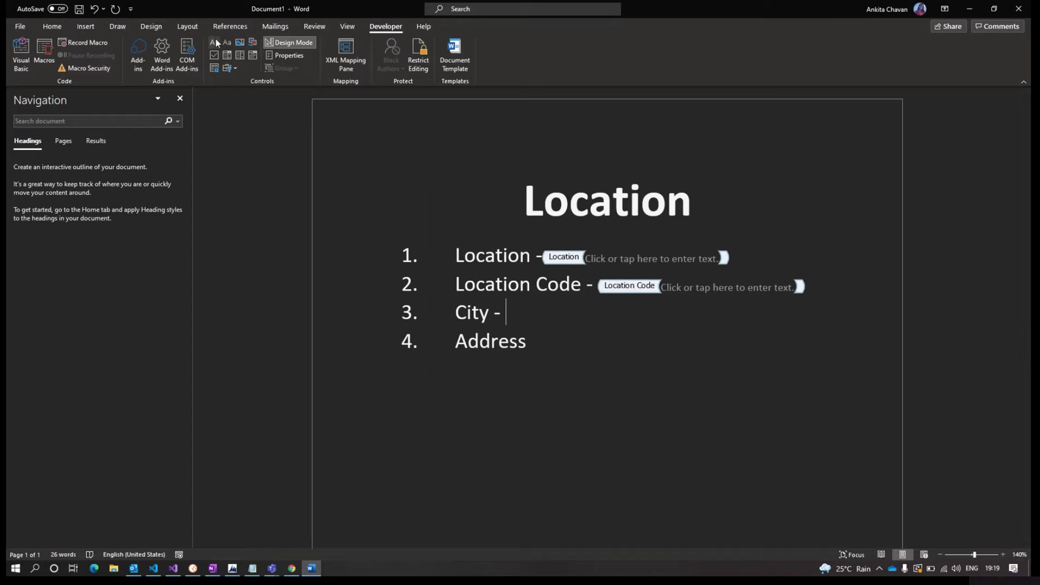
left_click(227, 43)
left_click(286, 55)
type("City")
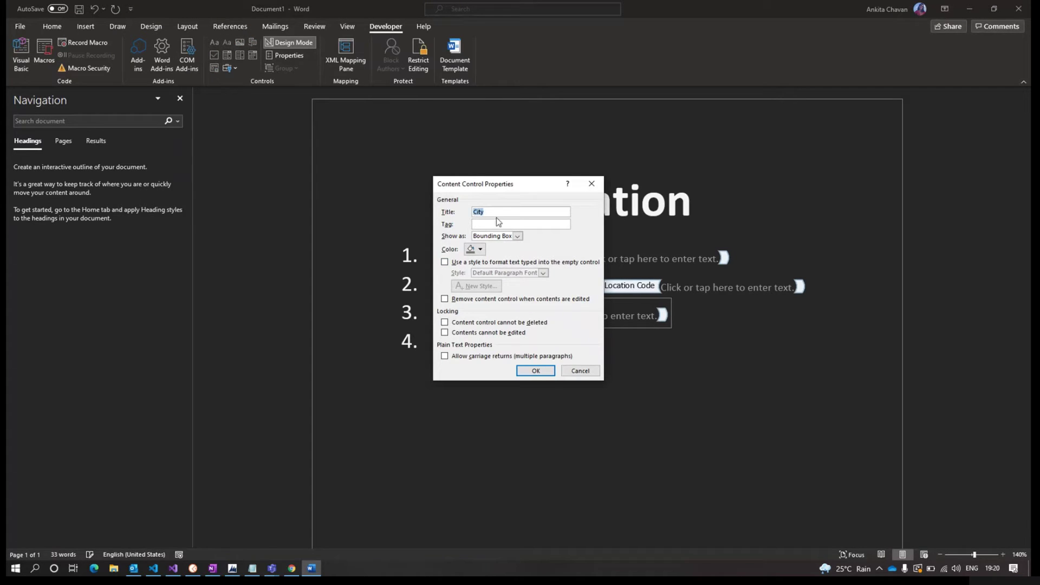
type("City")
left_click(534, 372)
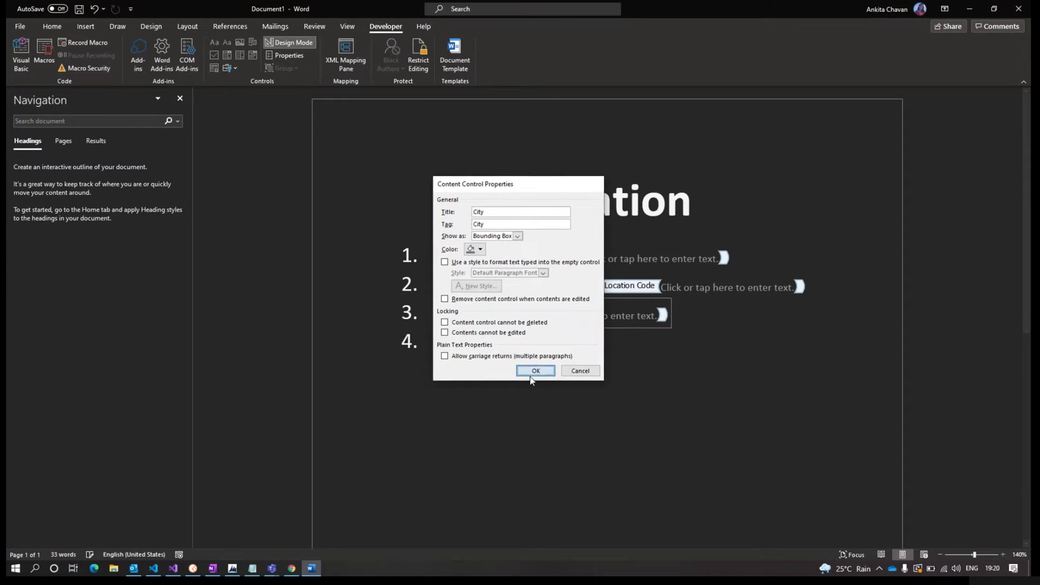
Step: Add a dash and a plain text content control titled and tagged 'Address' after Address
type("-")
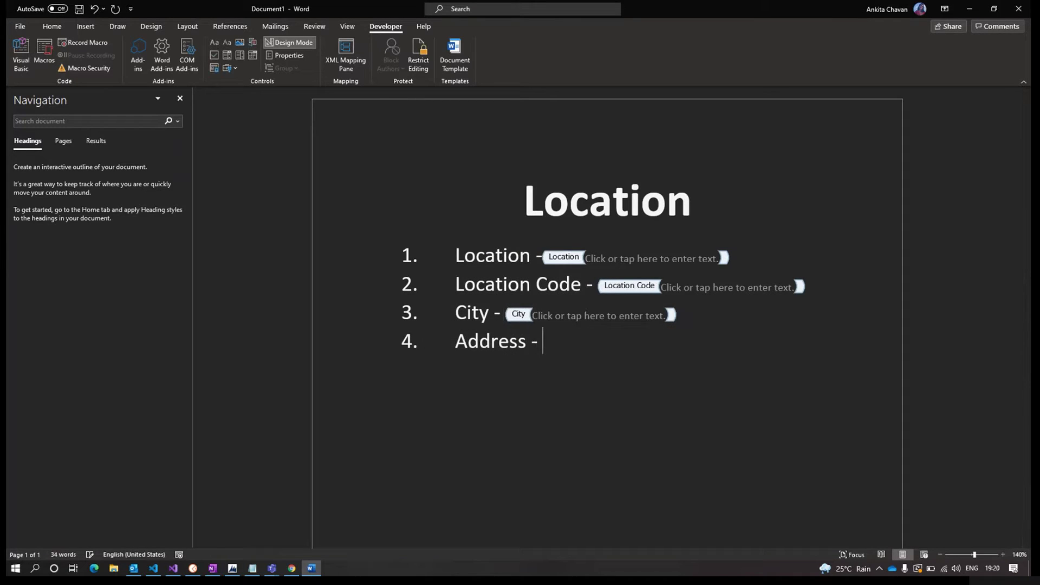
left_click(228, 43)
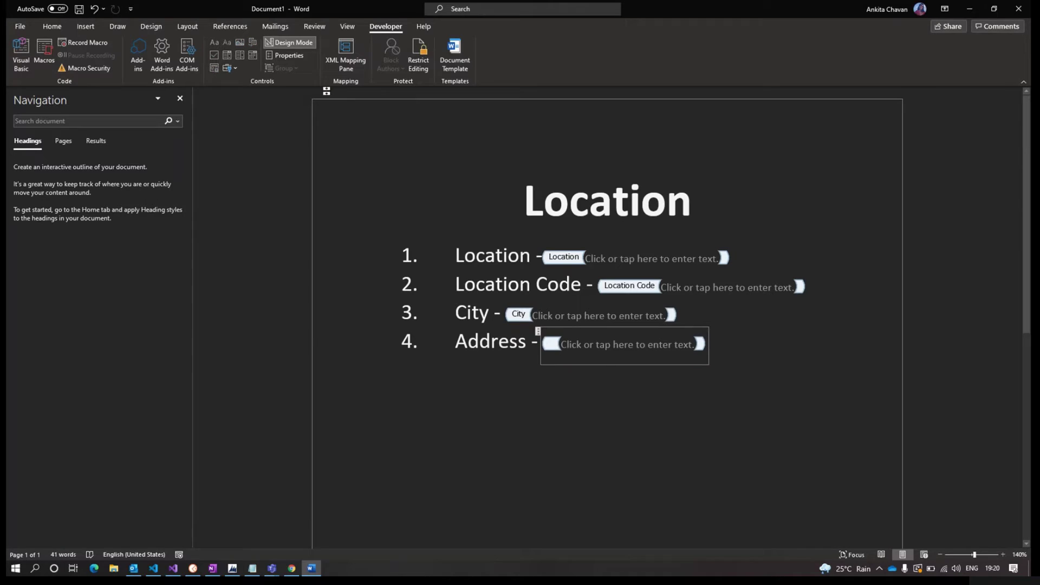
left_click(285, 56)
type("Address")
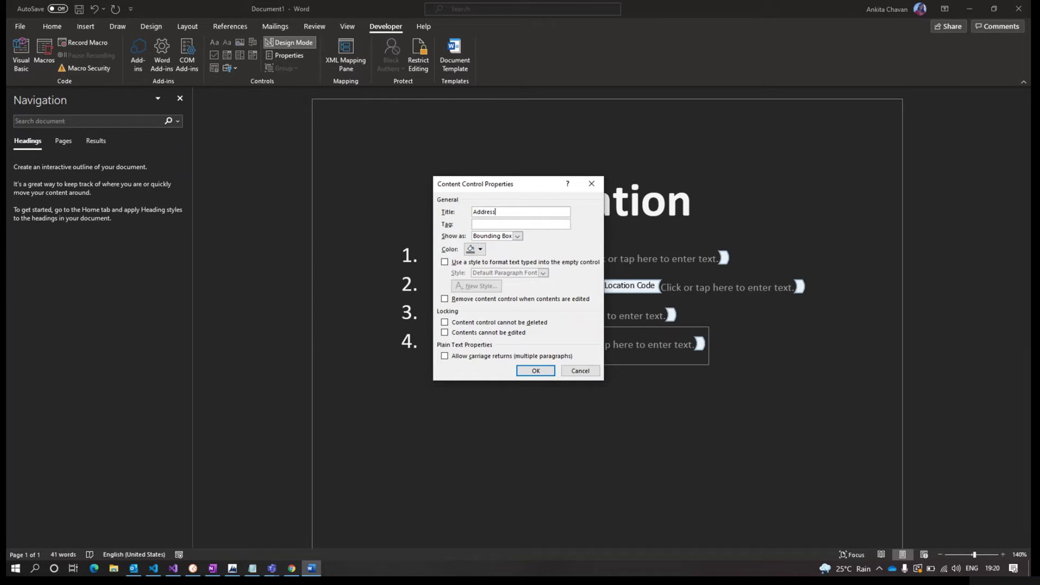
key("shift+Home")
key("ctrl+c")
key("Tab")
key("ctrl+v")
left_click(536, 370)
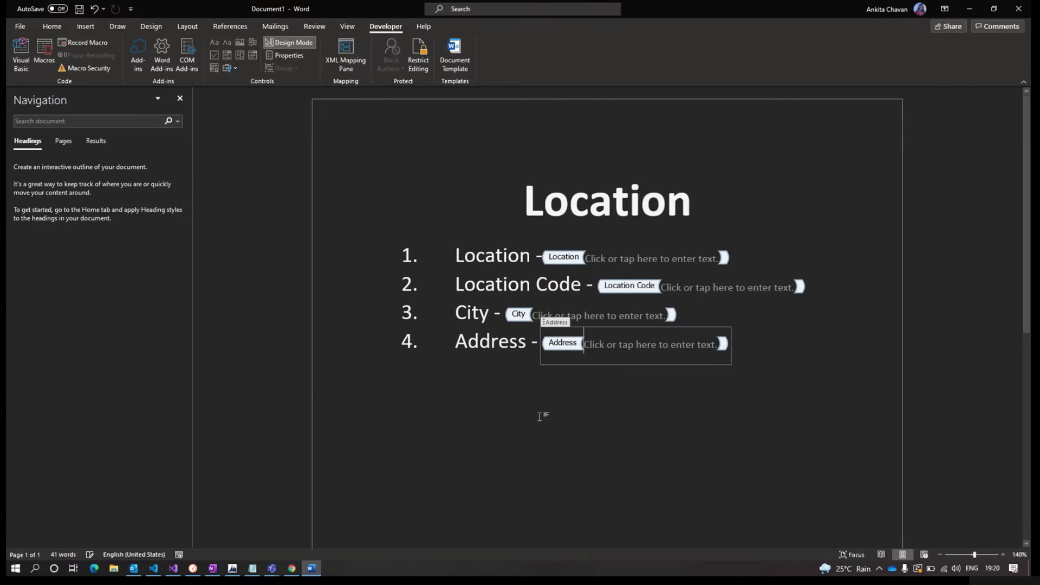
key("ctrl+s")
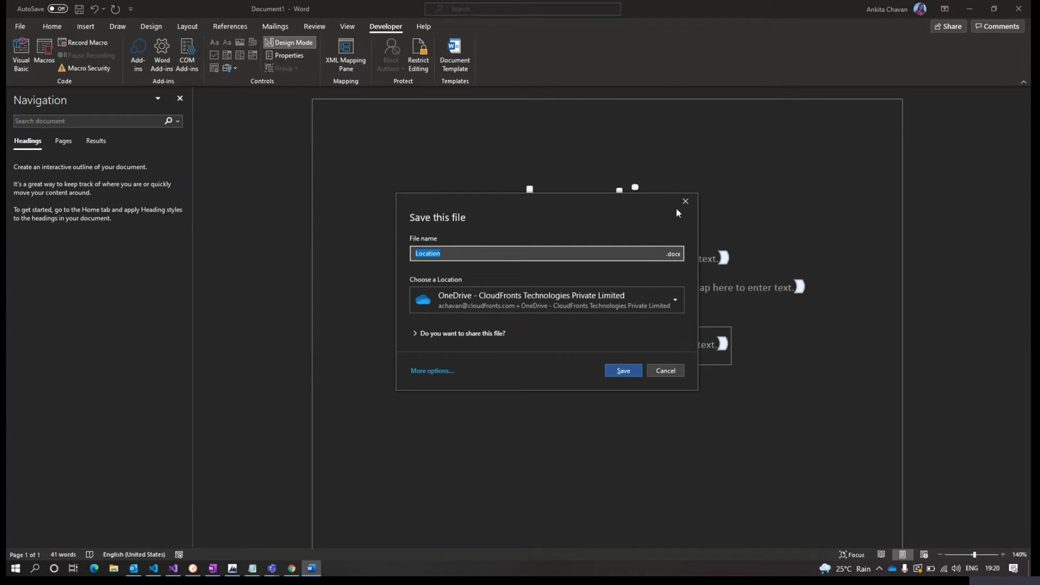
Step: Save the document as 'Location' in Documents on this PC, then minimize Word
key("Escape")
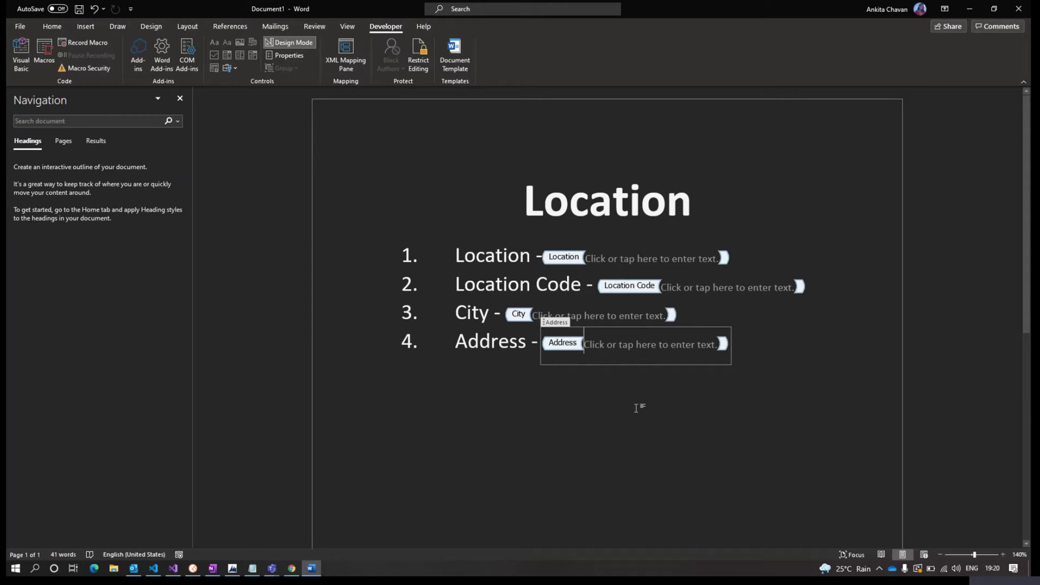
key("ctrl+s")
left_click(430, 373)
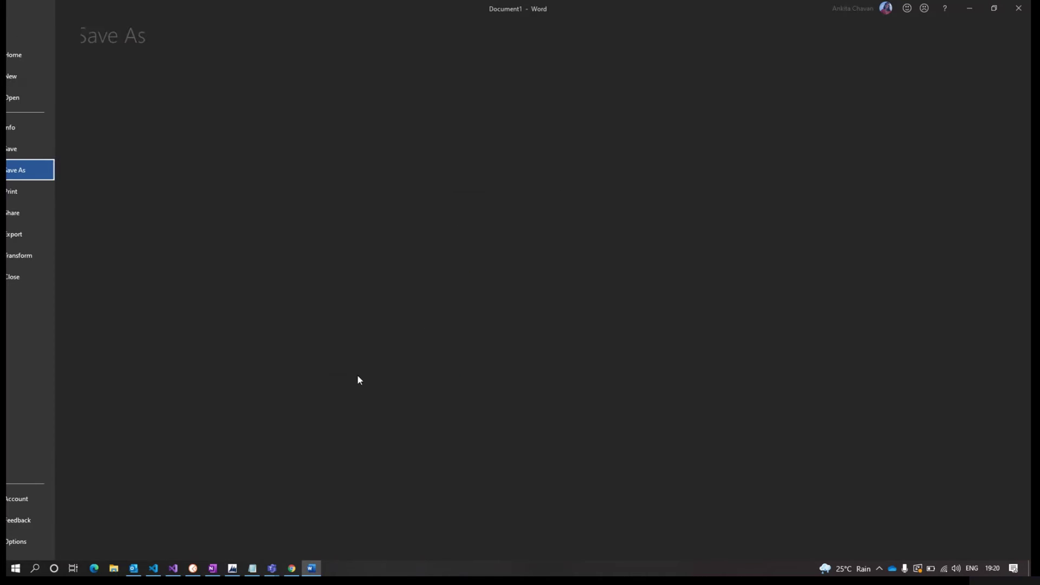
left_click(155, 283)
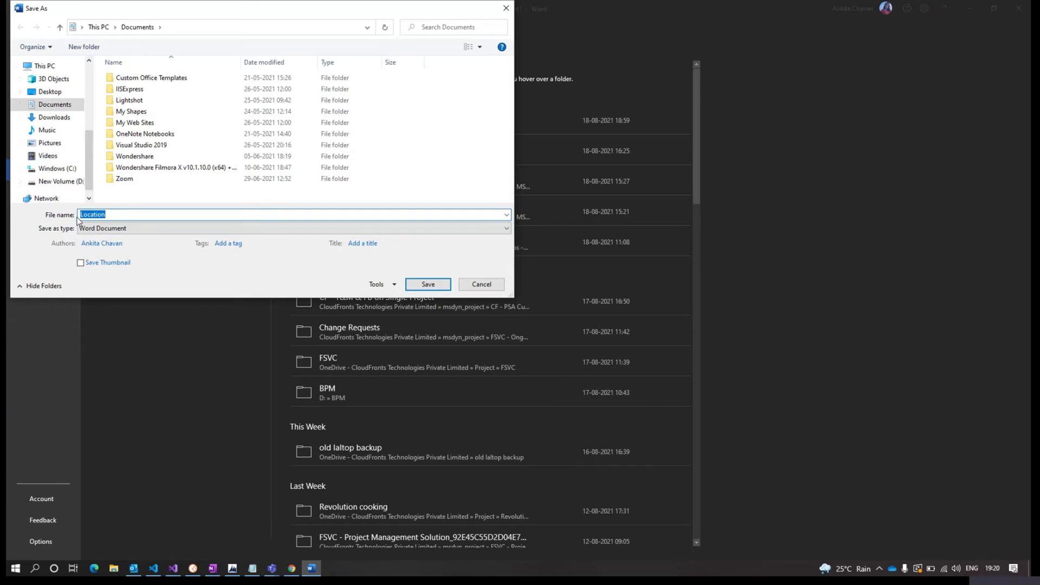
left_click(443, 285)
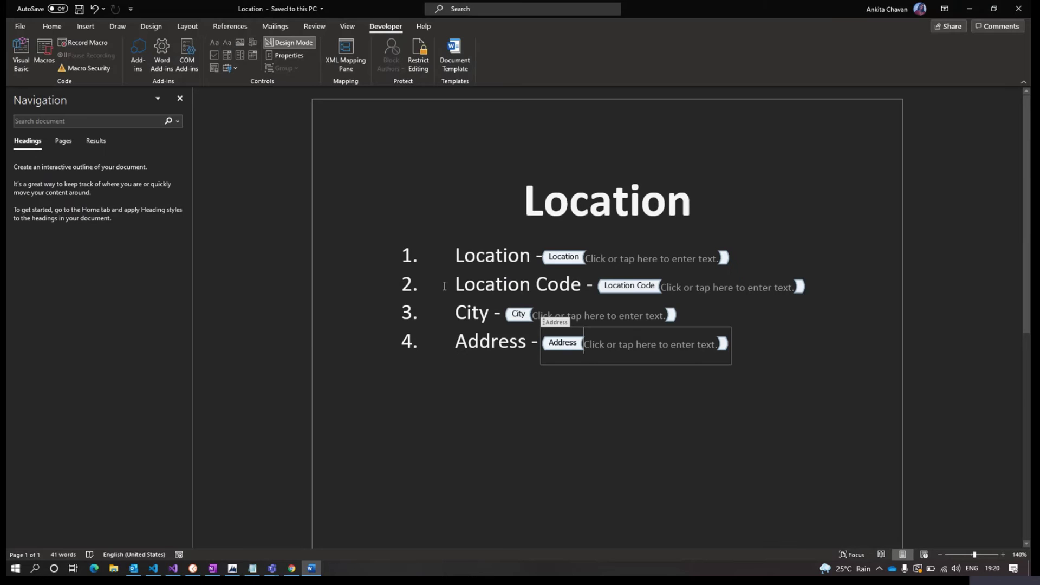
left_click(970, 8)
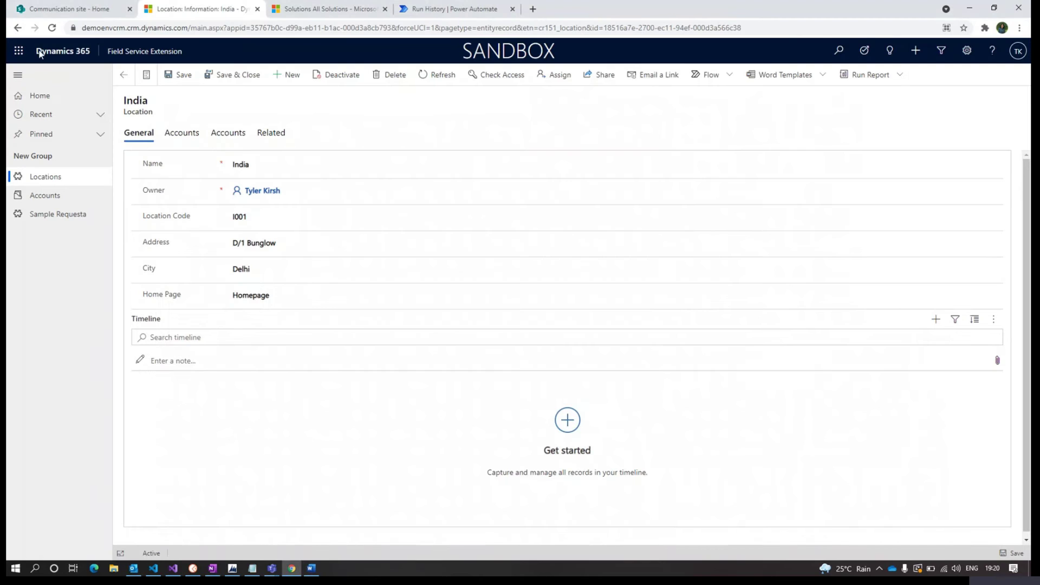
Step: Open the Account library from the Communication site's contents and start a file upload
left_click(46, 8)
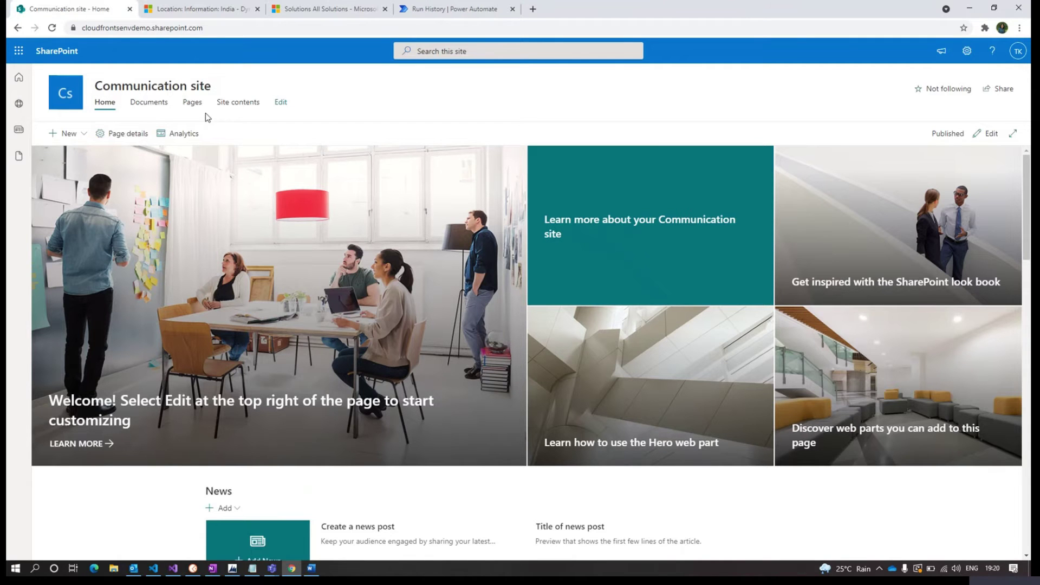
left_click(227, 107)
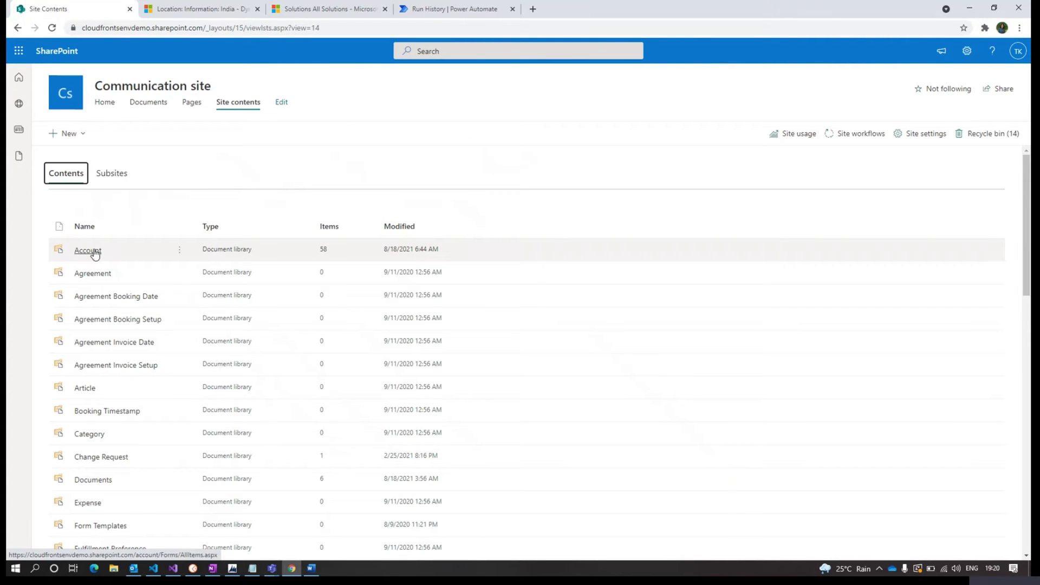
scroll(103, 293, "down", 5)
scroll(112, 353, "down", 3)
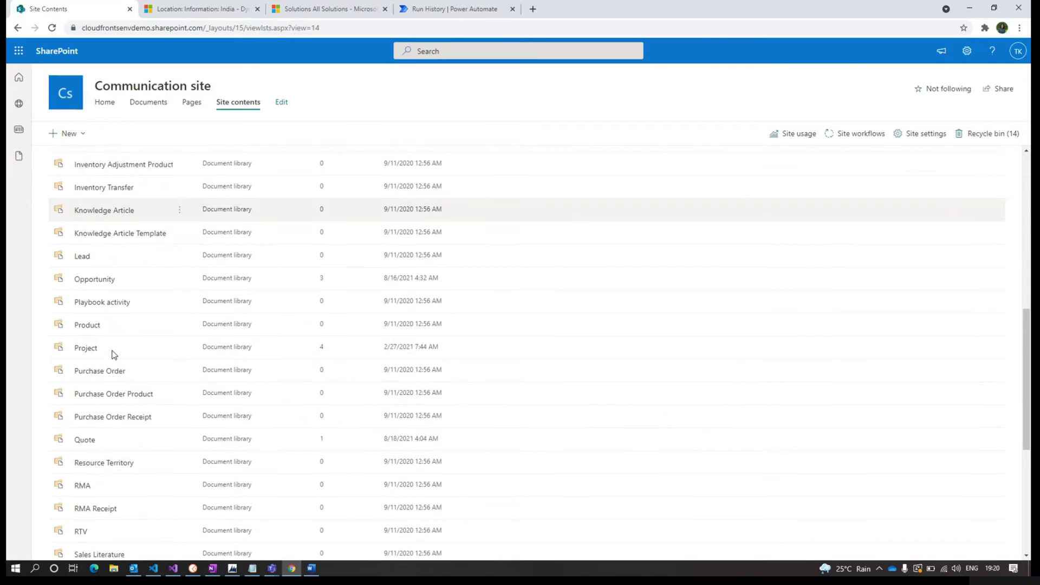
scroll(114, 355, "up", 8)
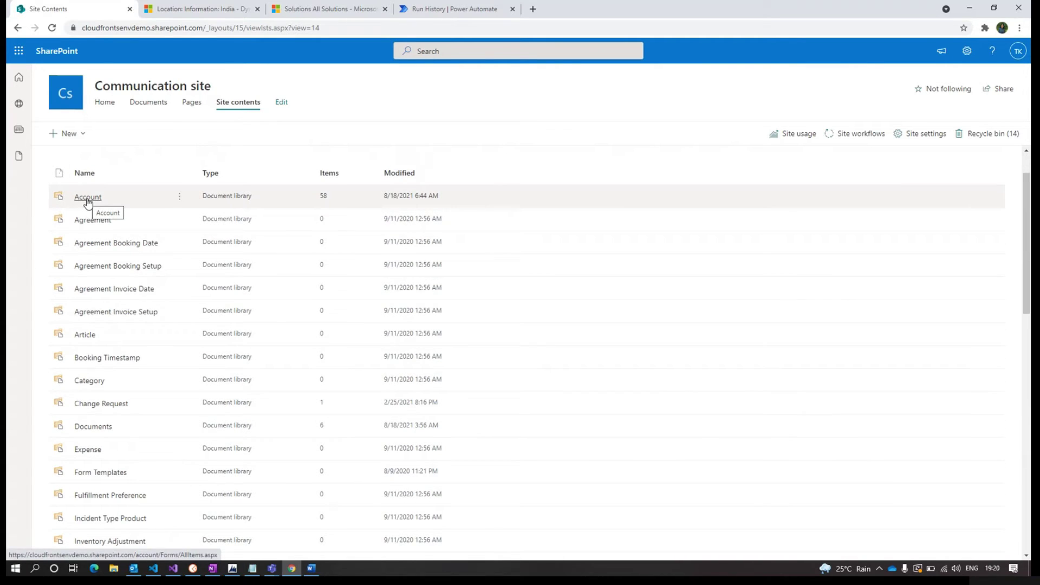
left_click(87, 199)
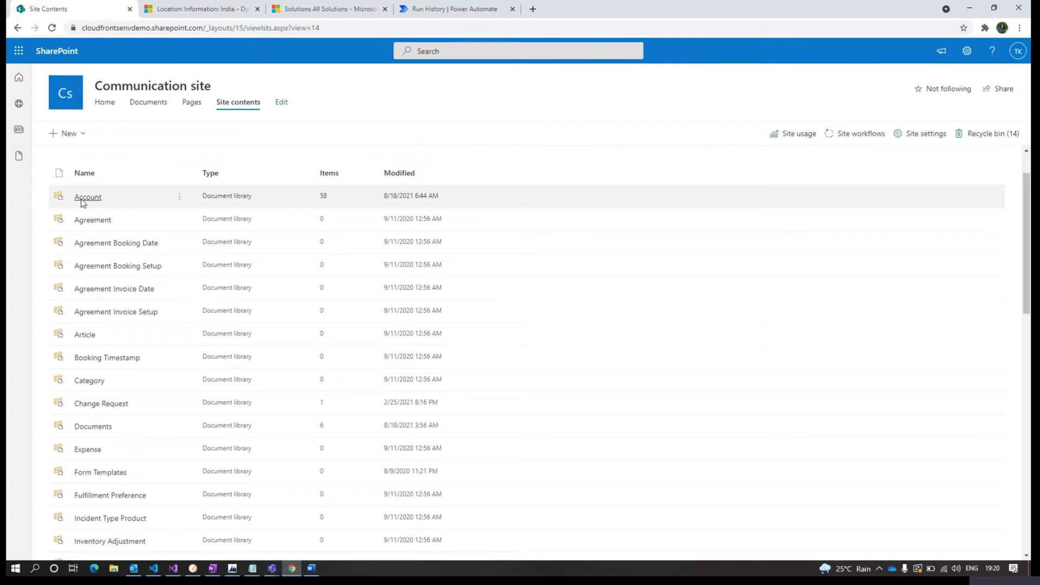
left_click(134, 136)
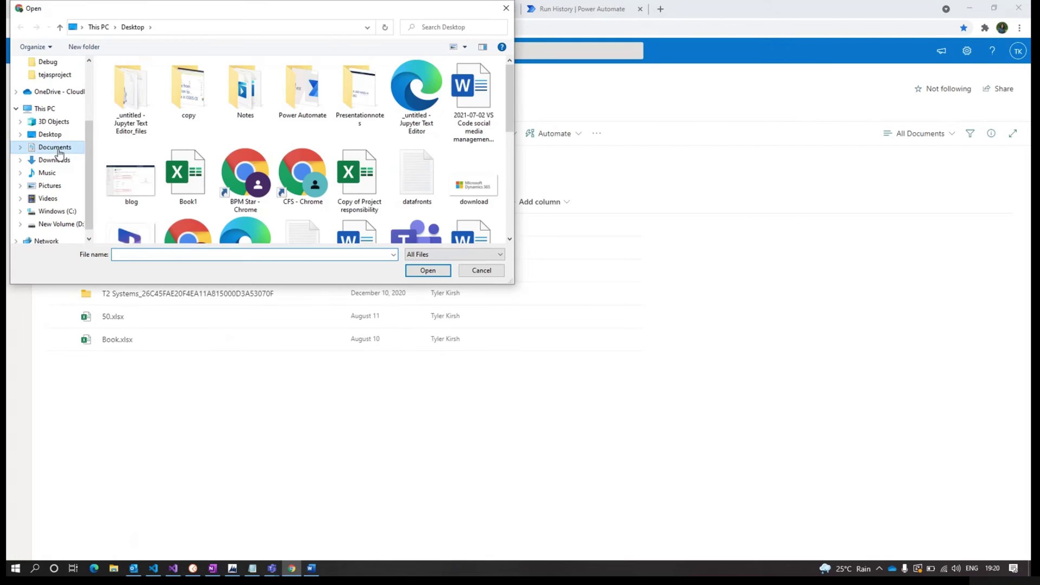
Step: Upload the Location file from the Documents folder into the Account library
left_click(54, 147)
left_click(165, 201)
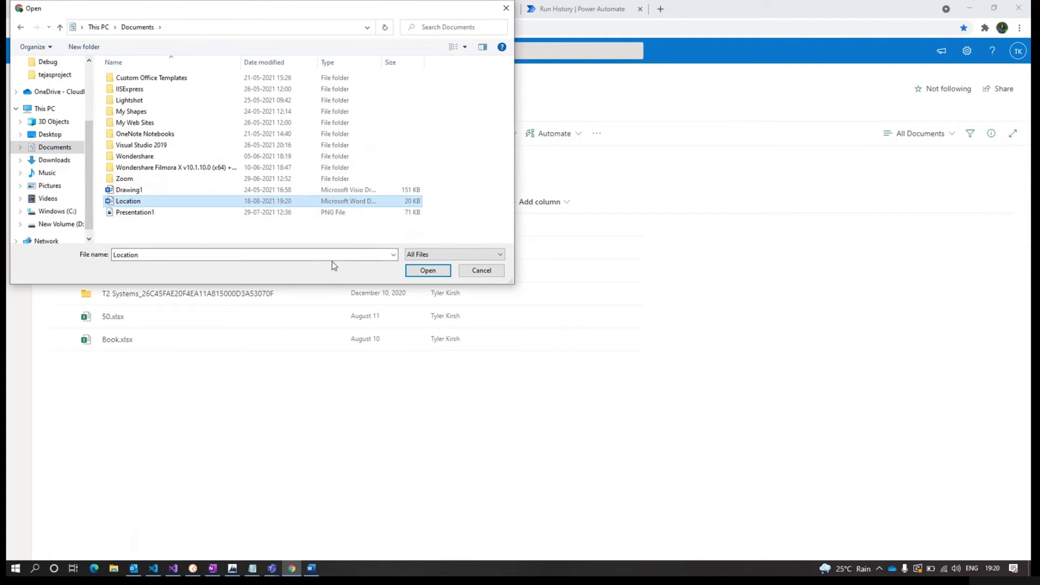
left_click(436, 272)
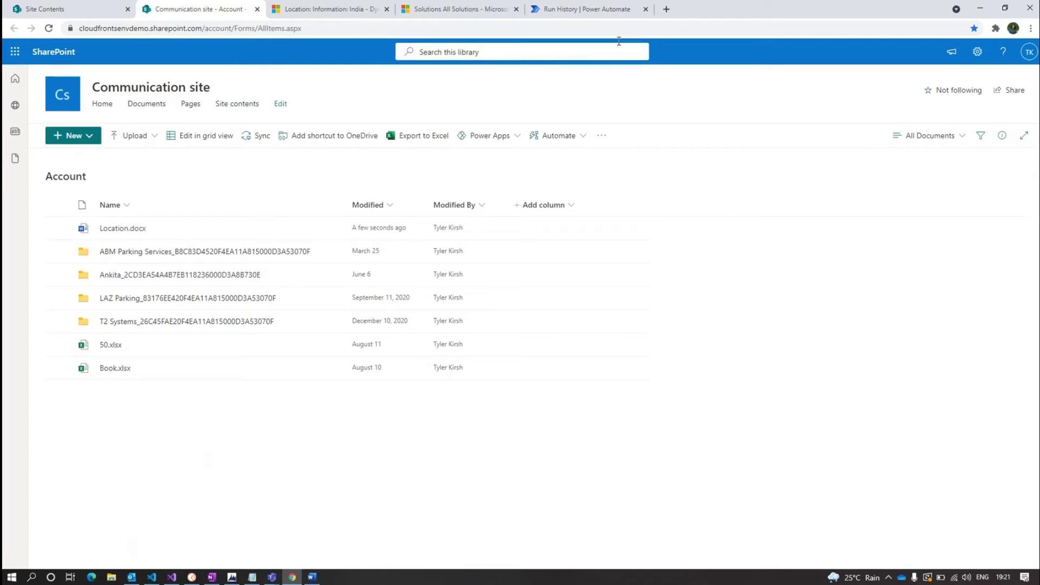
Step: Create a new blank cloud flow with a 'Manually trigger a flow' trigger
left_click(598, 13)
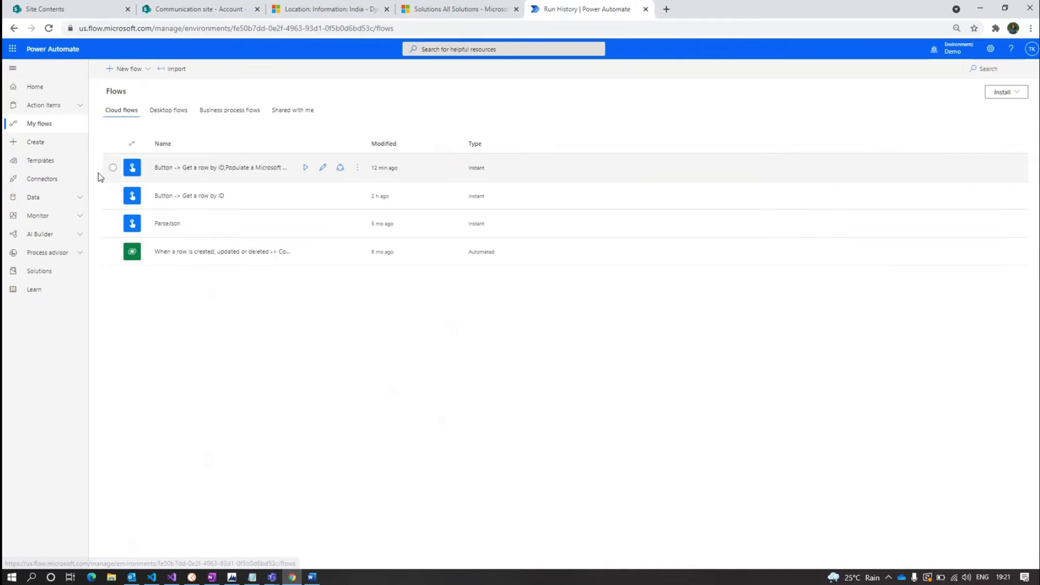
left_click(126, 69)
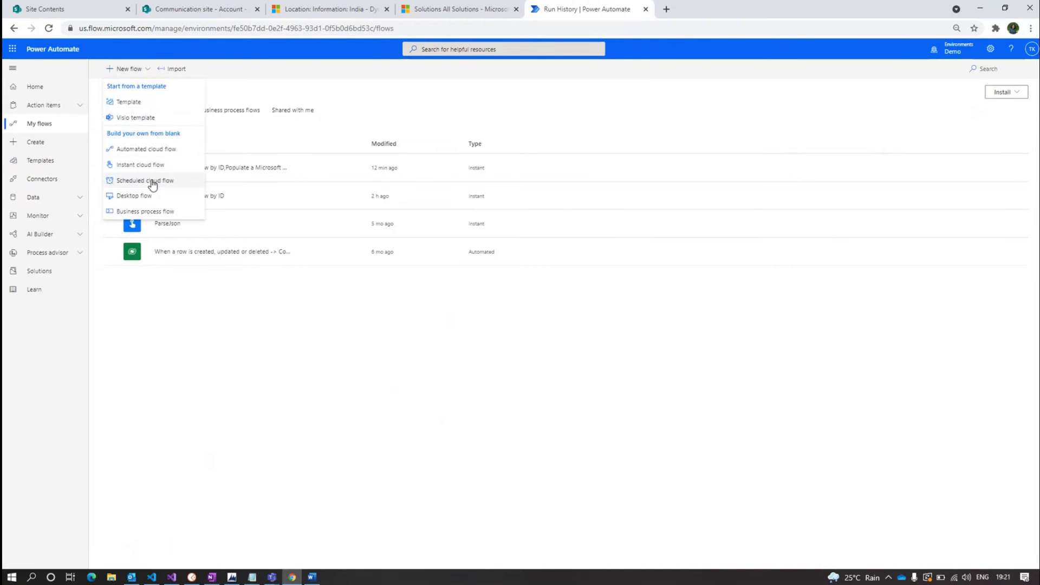
left_click(161, 149)
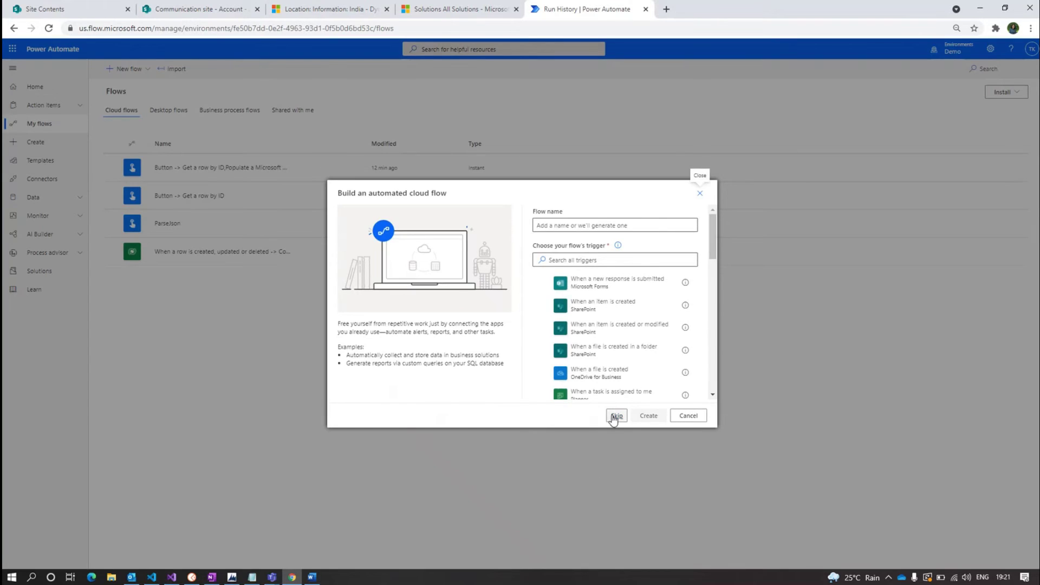
left_click(616, 416)
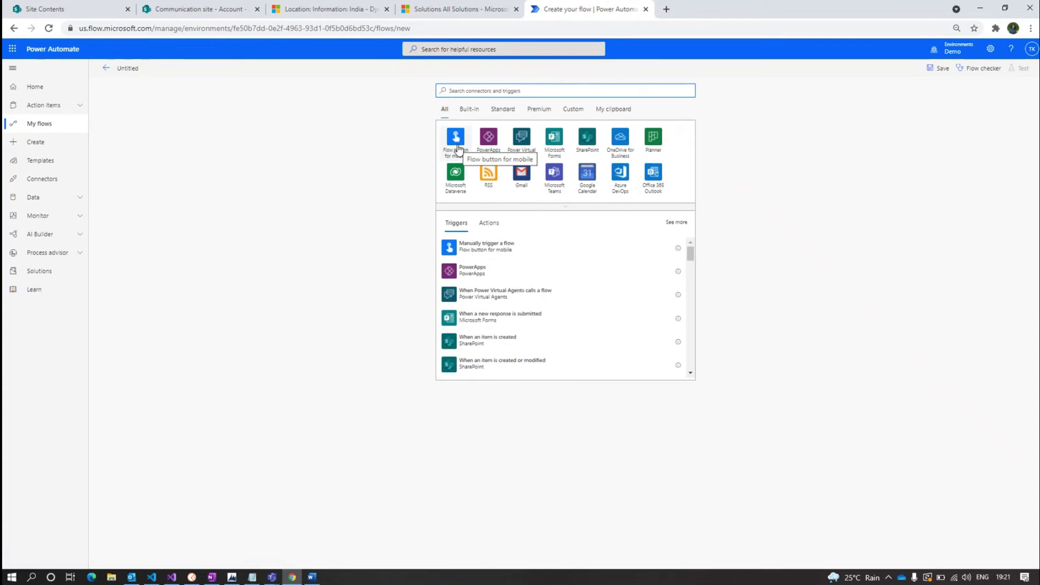
left_click(457, 141)
left_click(488, 142)
Step: Add a Dataverse 'Get a row by ID' step using the Locations table
left_click(521, 167)
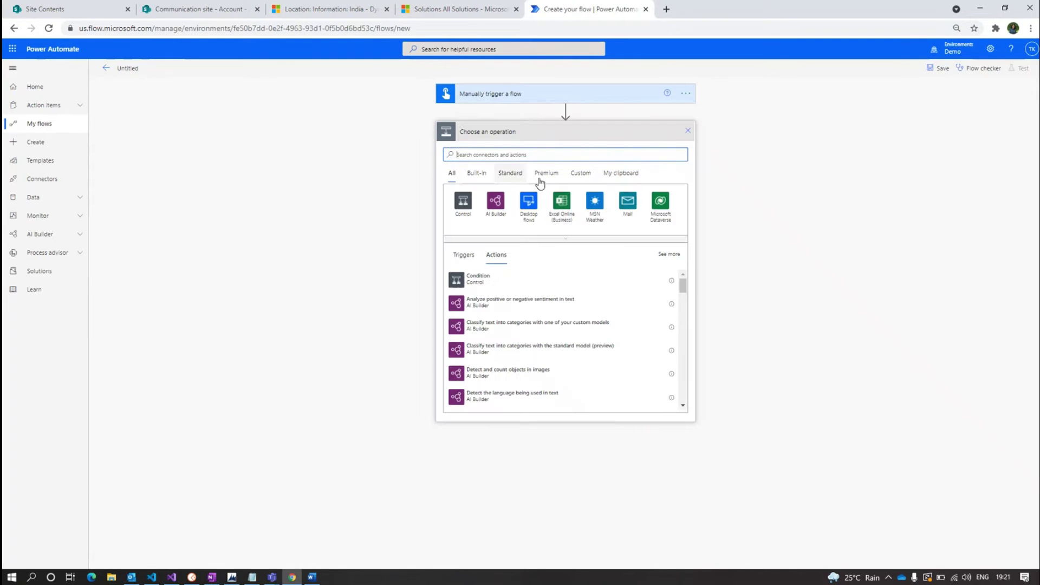
left_click(661, 226)
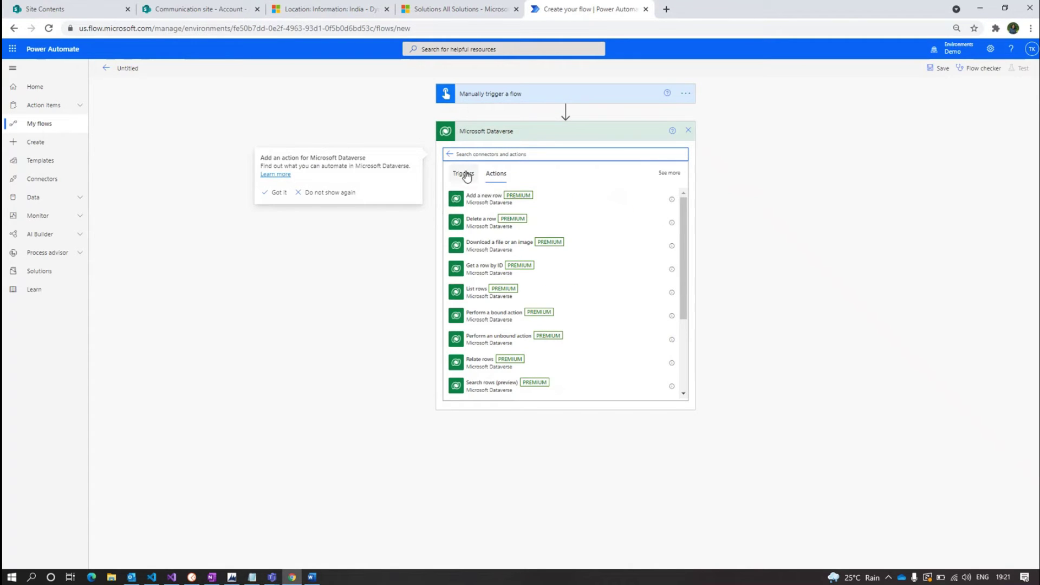
type("get a")
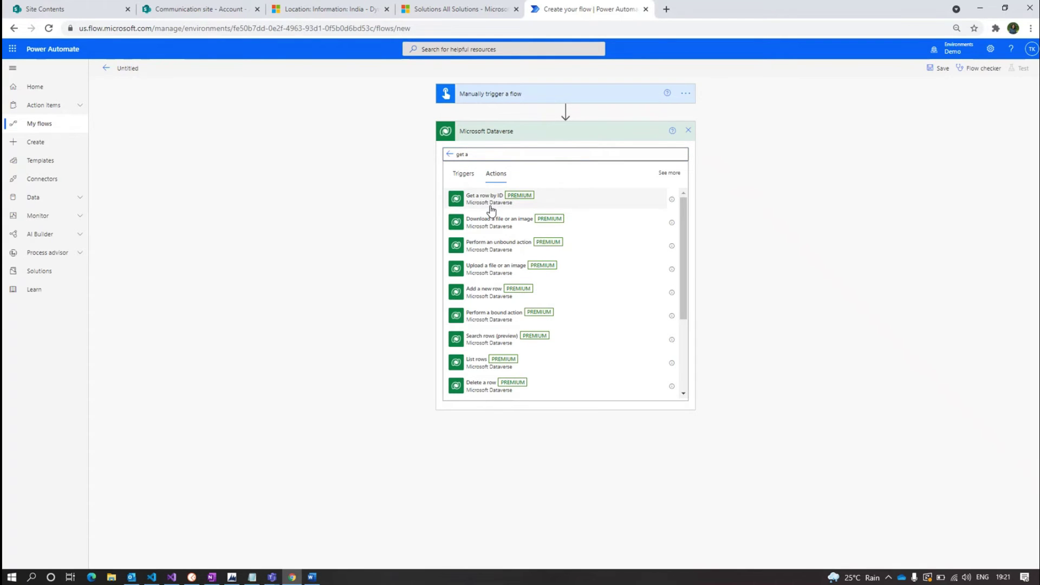
left_click(492, 210)
left_click(527, 151)
type("location")
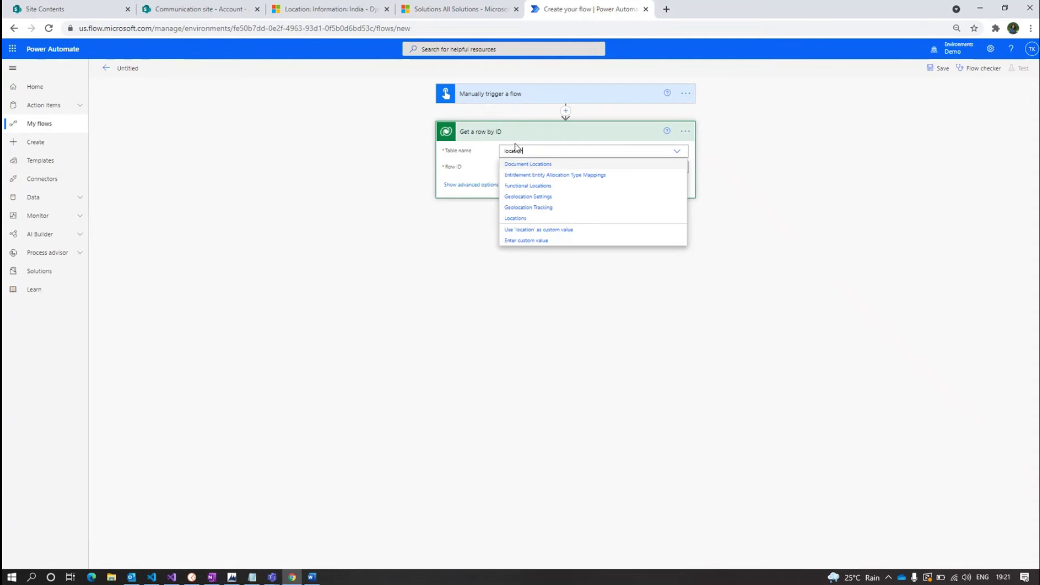
left_click(519, 218)
left_click(512, 167)
left_click(339, 5)
Step: Copy the India record's ID from its web address and paste it as the Row ID
left_click_drag(770, 28, 631, 28)
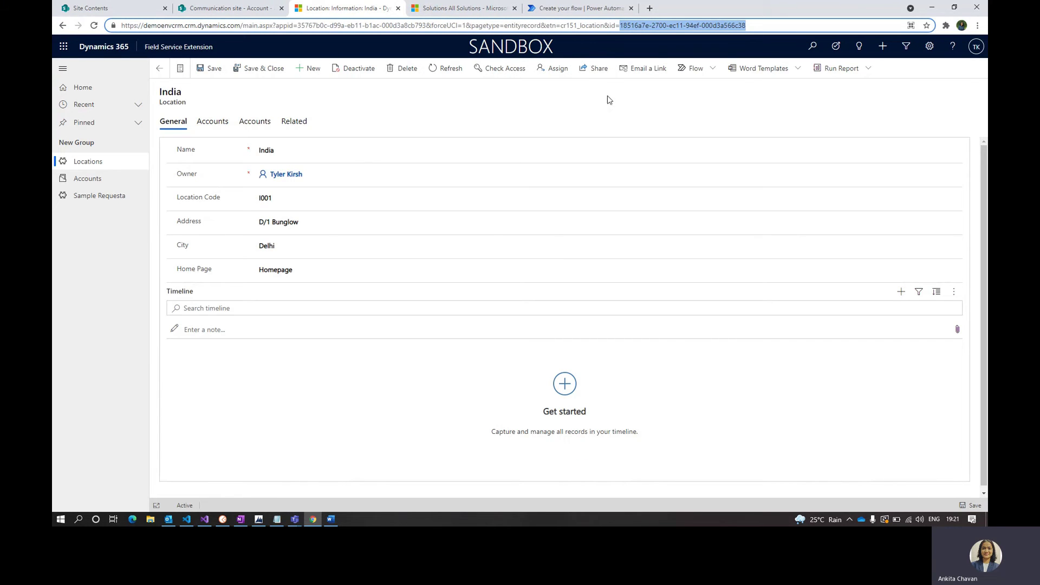
mouse_move(601, 6)
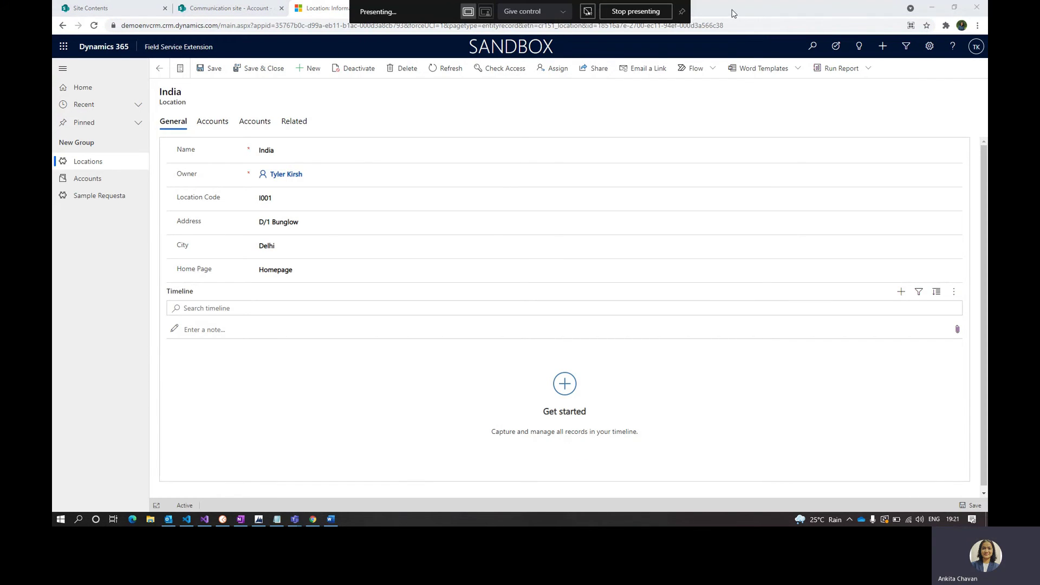
left_click(596, 8)
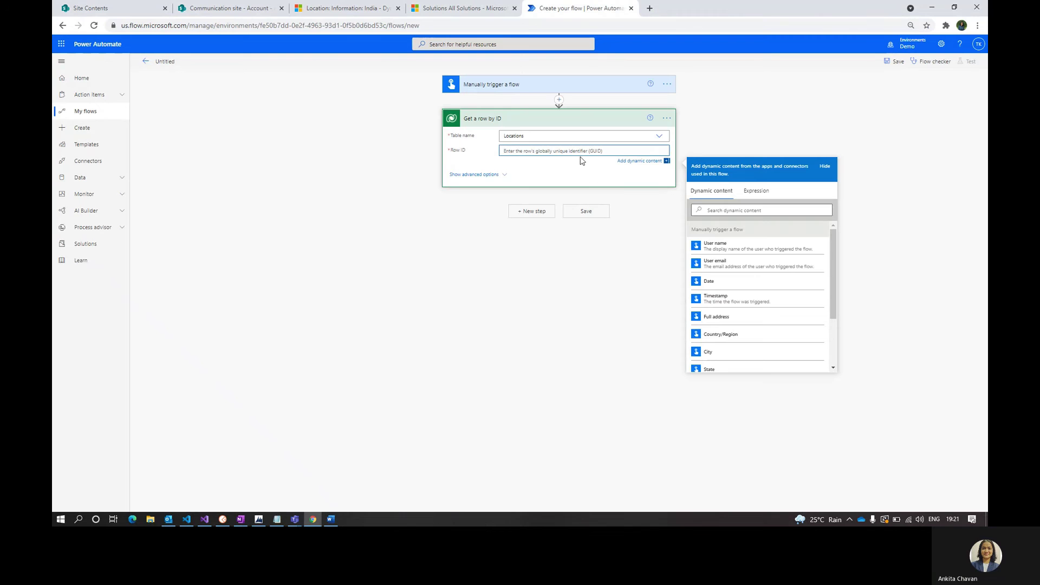
key("ctrl+v")
left_click(538, 211)
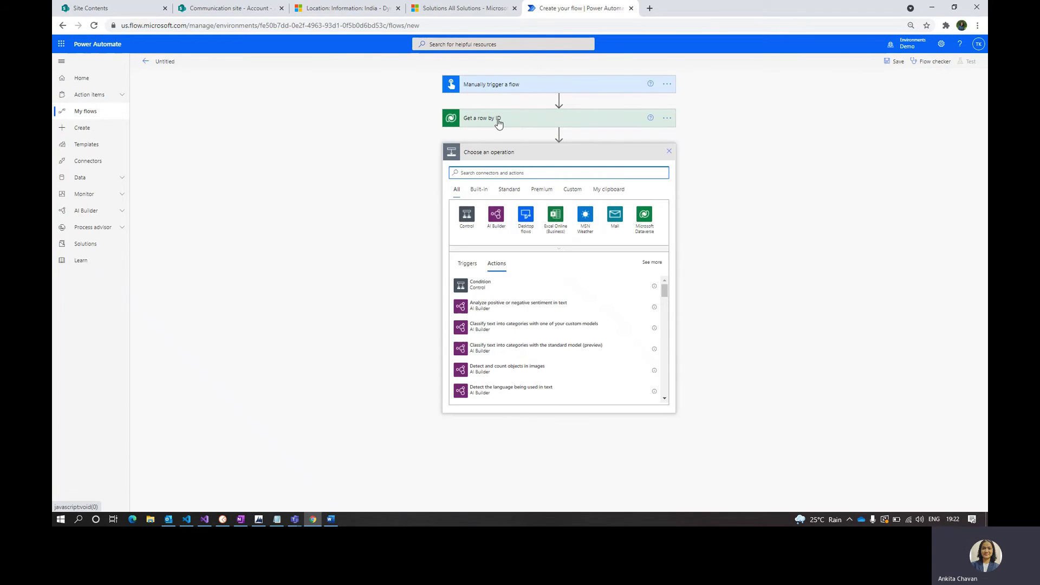
Step: Add Word Online (Business)'s 'Populate a Microsoft Word template' action after Get a row by ID
left_click(500, 174)
type("word po")
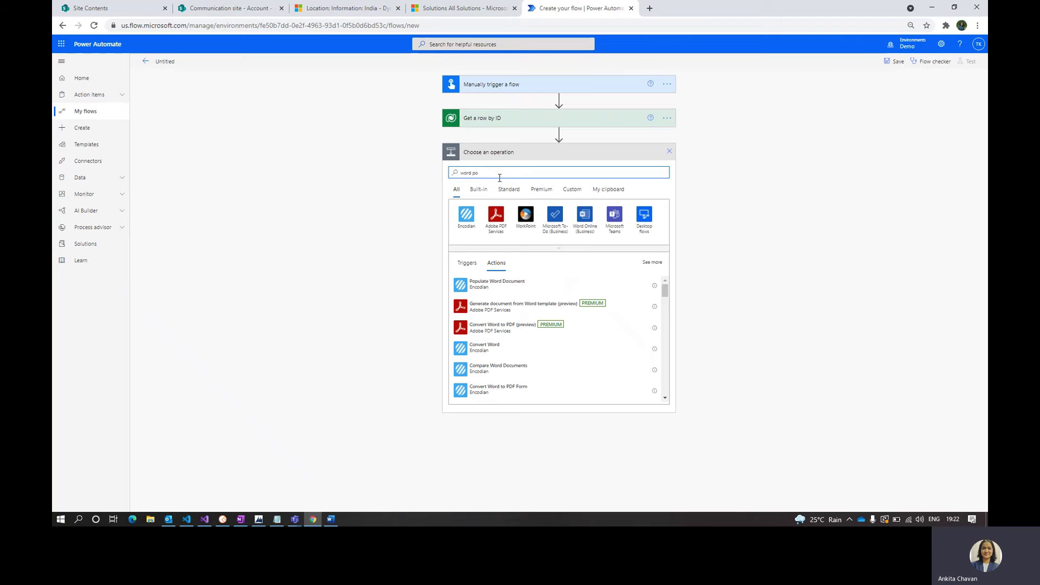
left_click(585, 217)
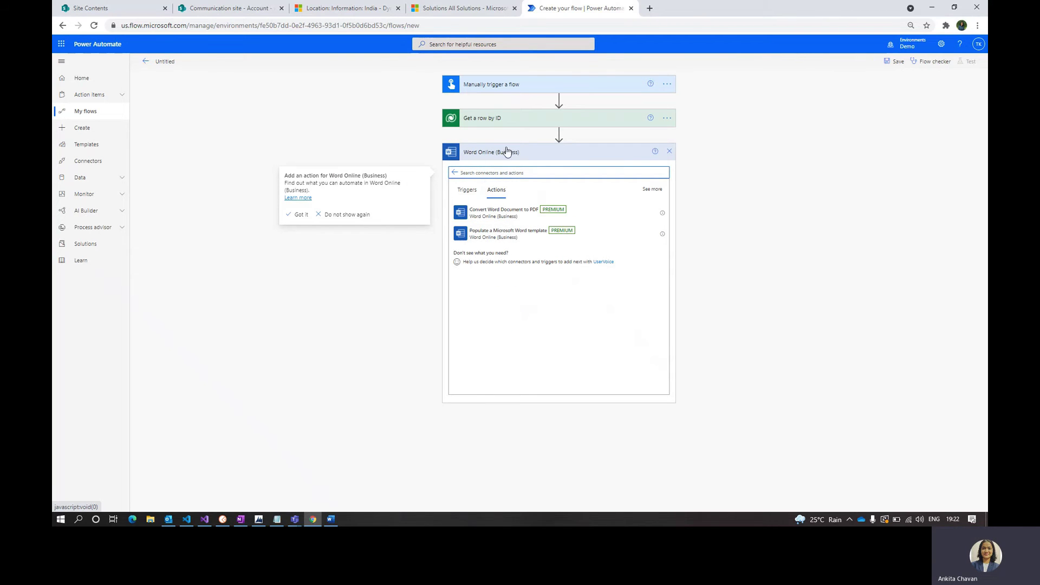
left_click(520, 239)
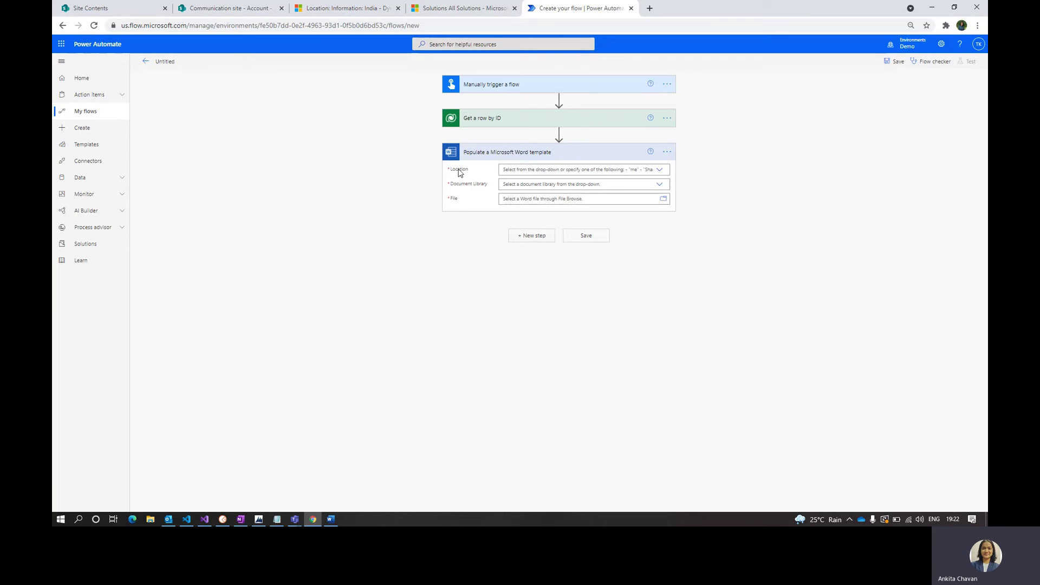
Step: Set the template source to Communication site, Account library, file /Location.docx
left_click(645, 170)
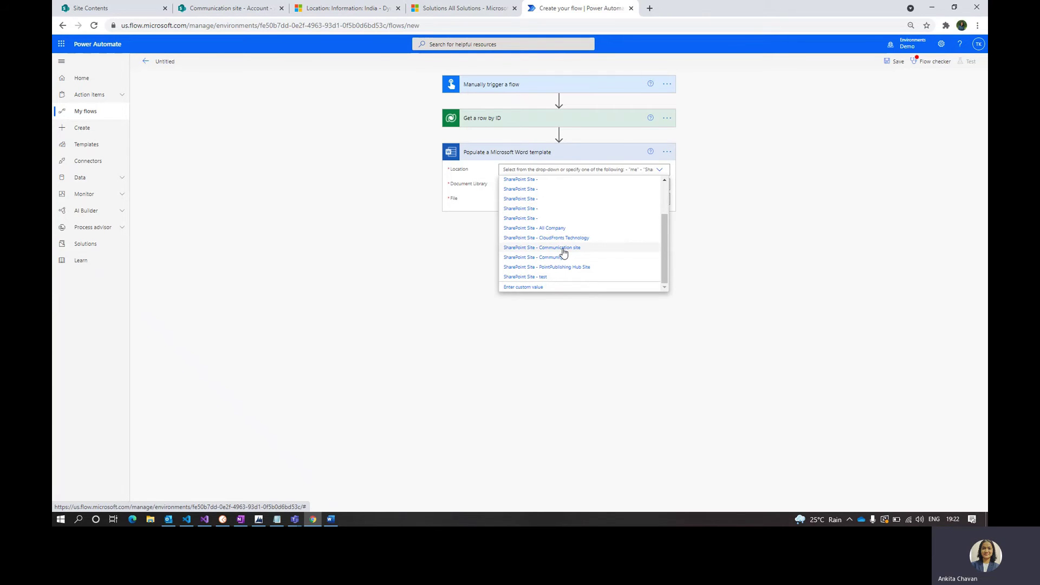
left_click(564, 248)
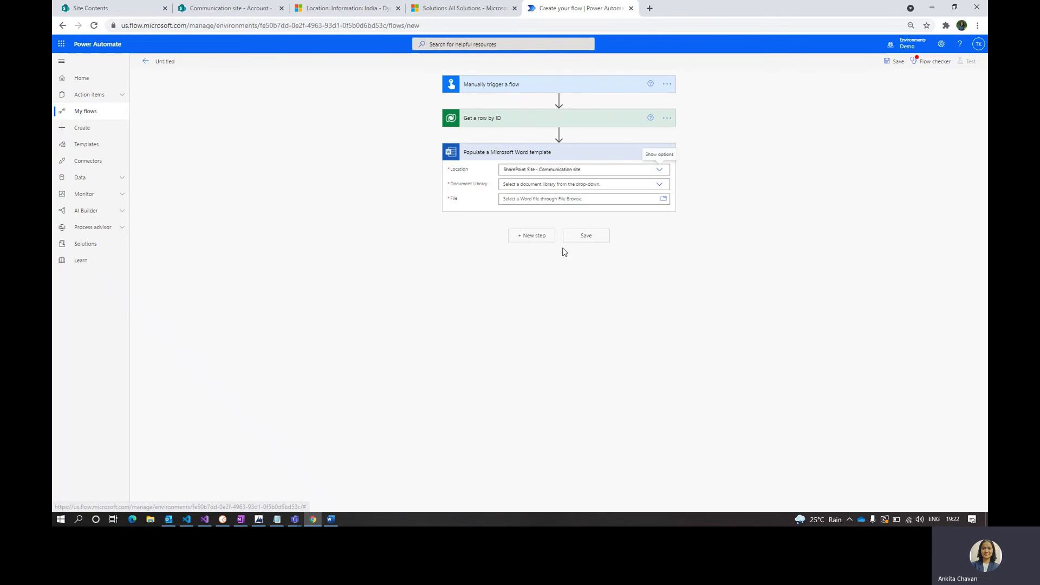
left_click(617, 184)
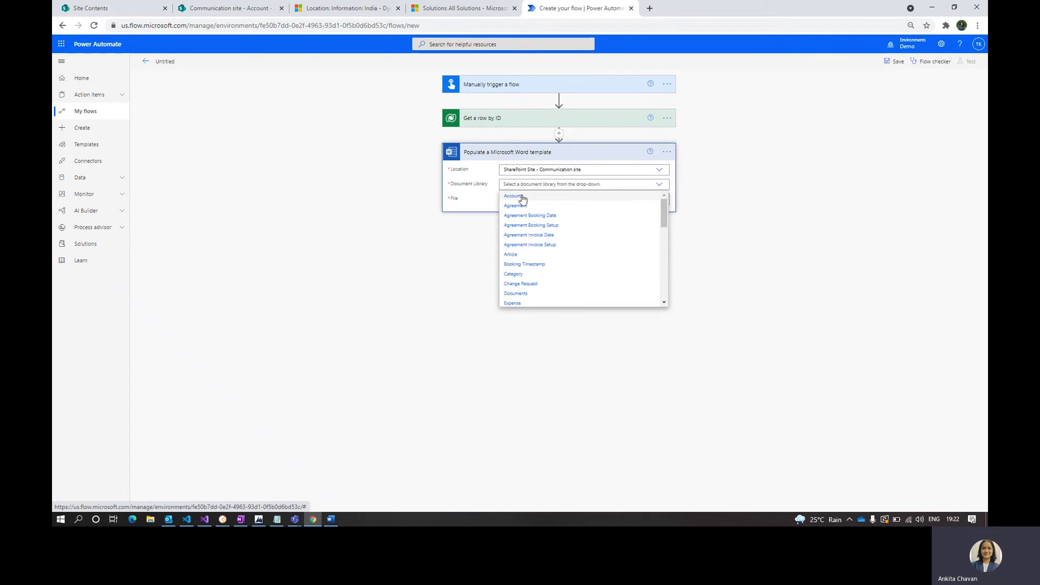
left_click(522, 197)
left_click(663, 201)
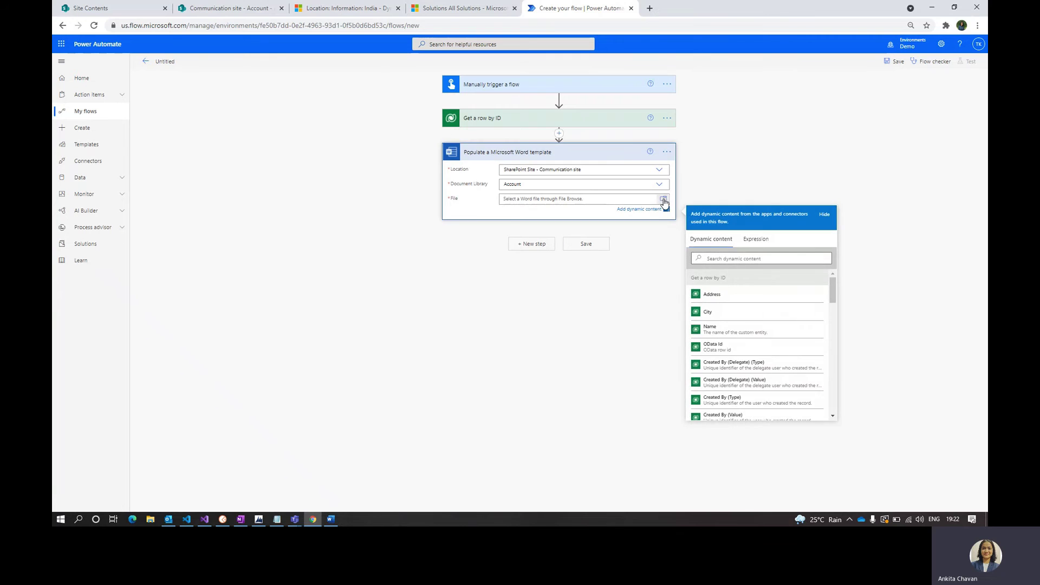
left_click(663, 201)
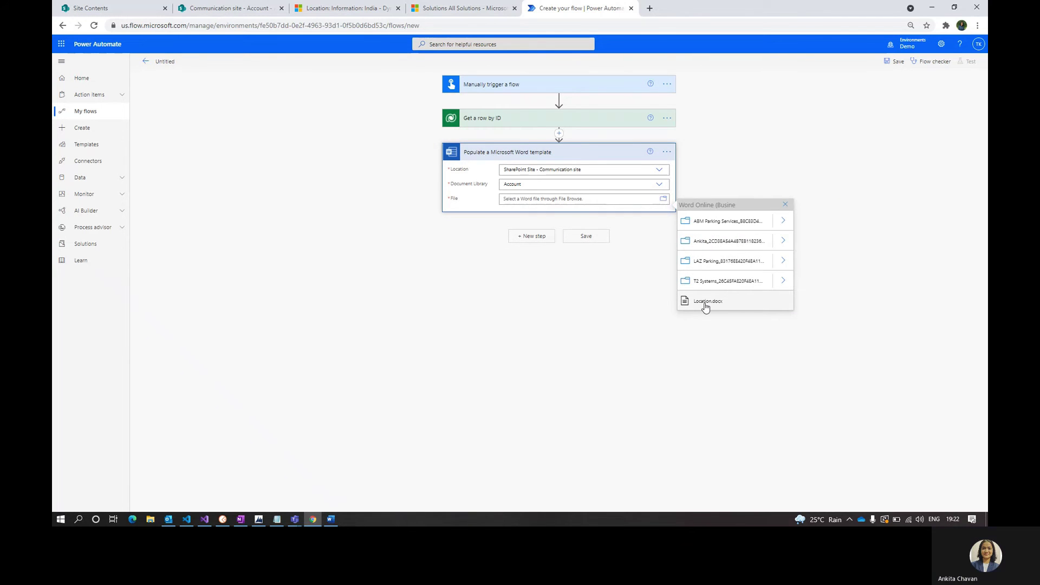
left_click(731, 302)
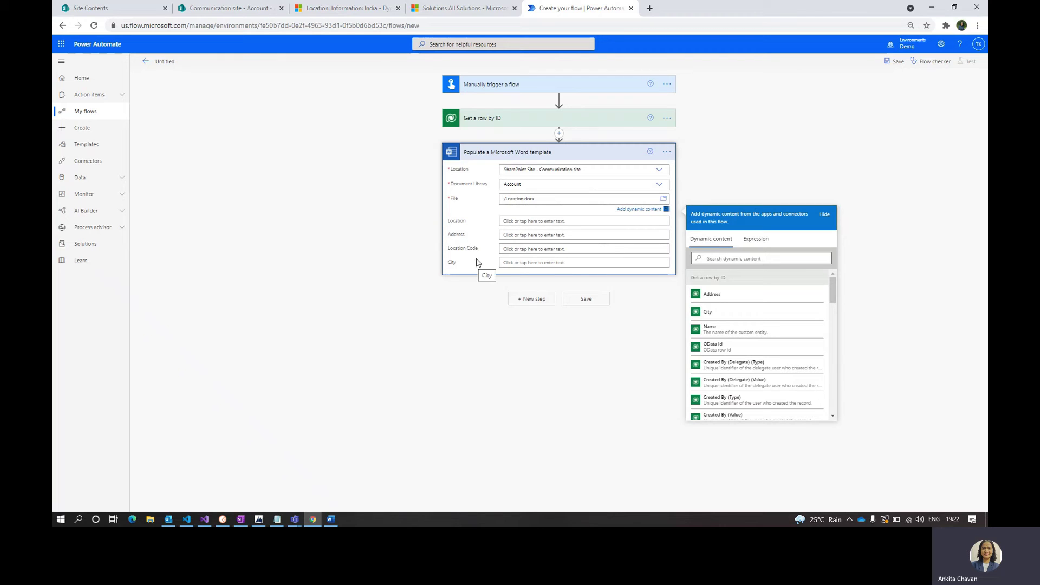
Step: Fill the template's Location field with the record's Name and Address with its Address
left_click(527, 222)
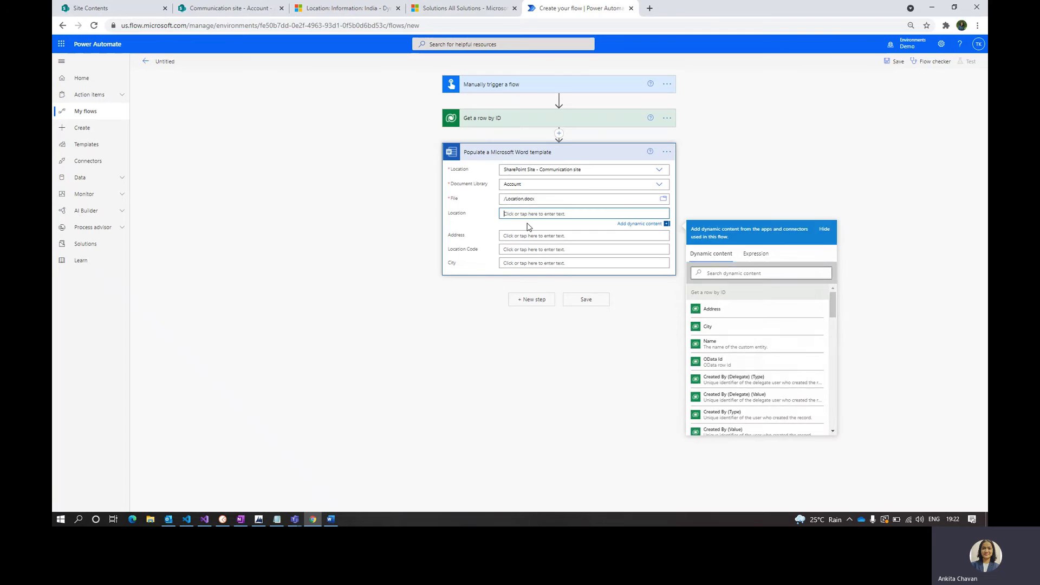
left_click(751, 272)
type("locat")
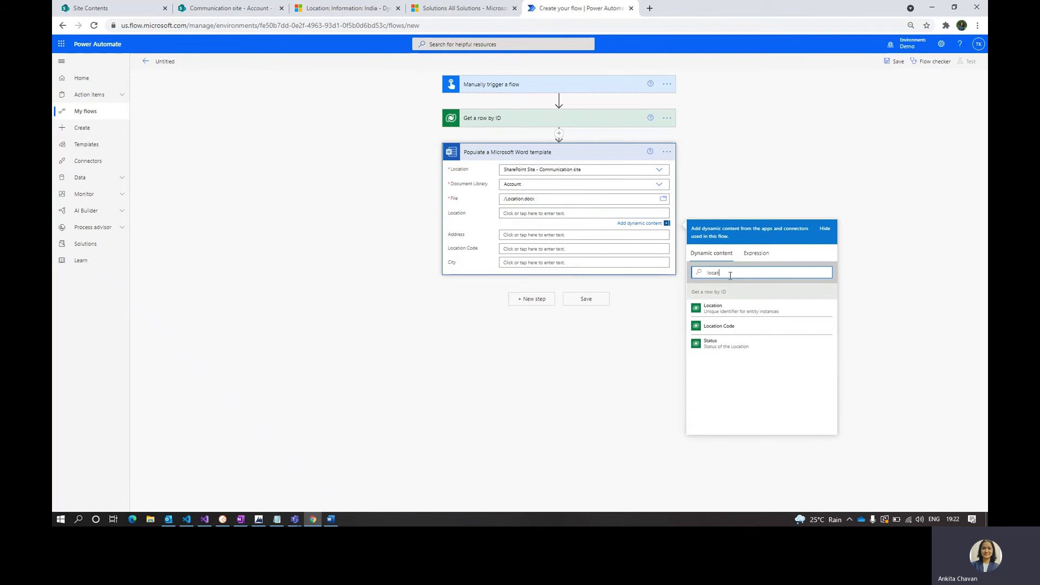
key("BackSpace")
type("name")
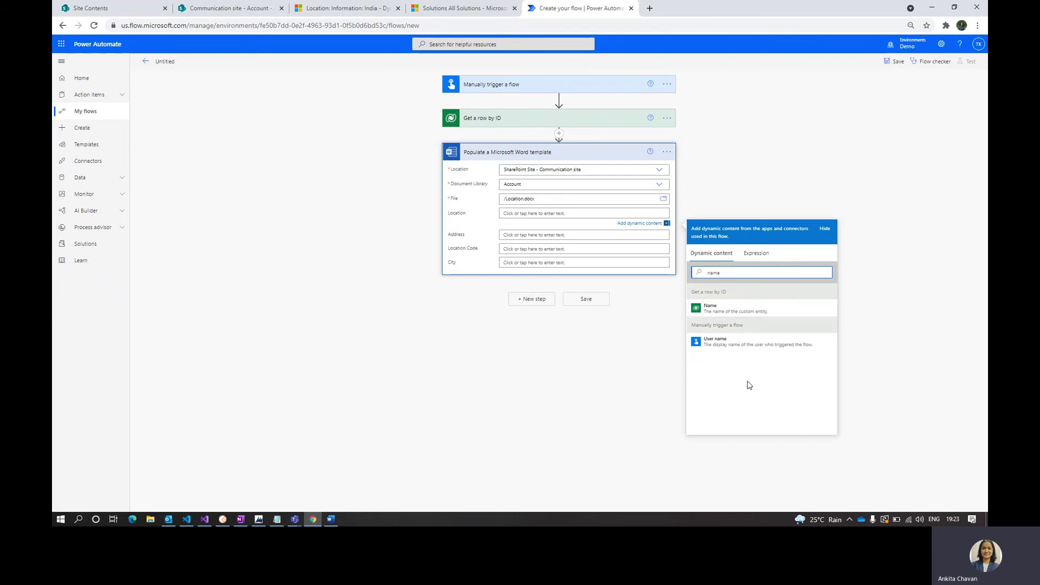
left_click(758, 309)
left_click(571, 237)
left_click(755, 286)
type("add")
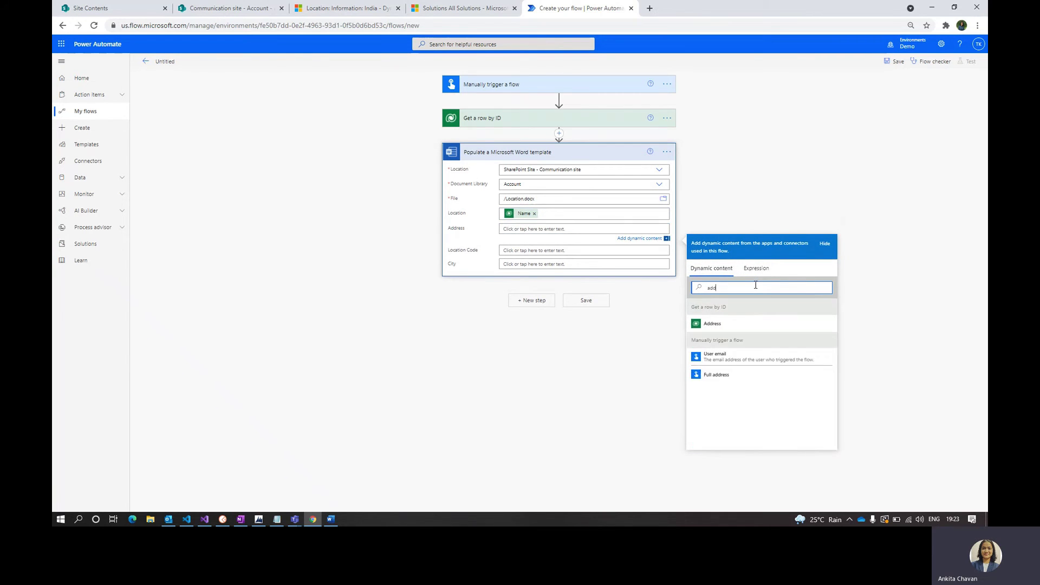
left_click(761, 324)
Step: Map Location Code and City to the record's values, then add a new flow step
left_click(545, 253)
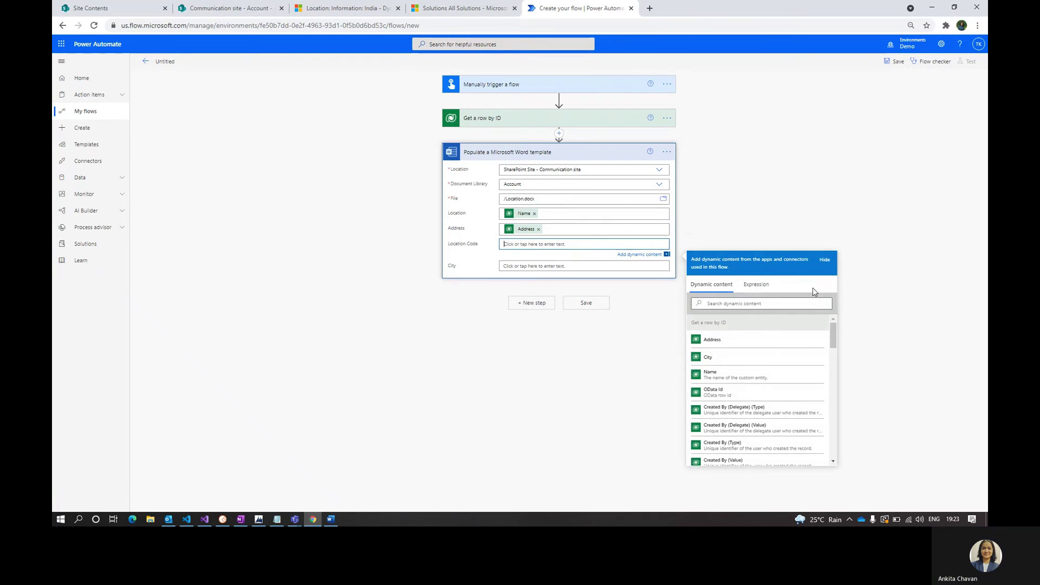
left_click(789, 307)
type("locat")
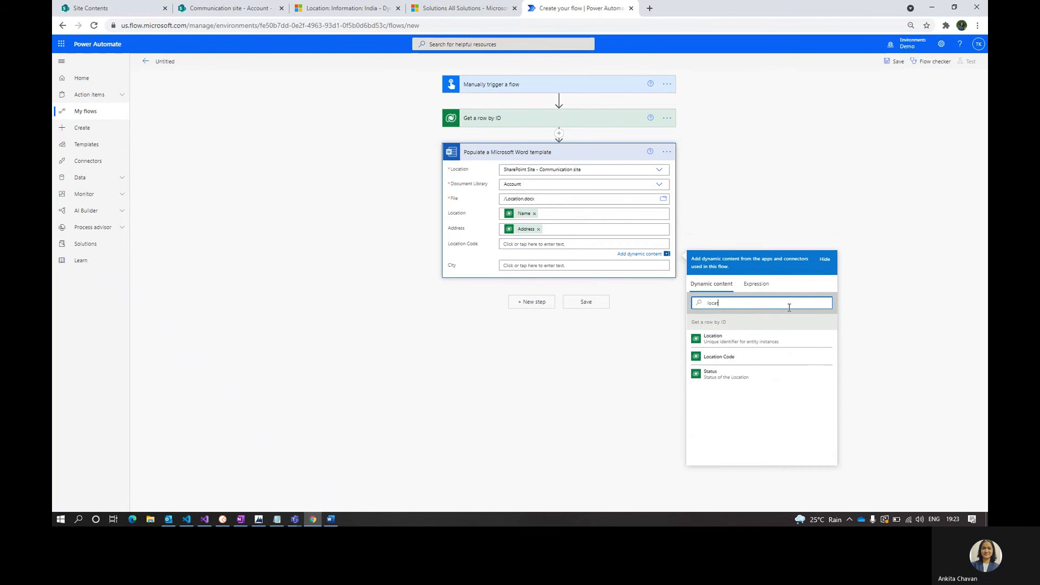
type("ion")
left_click(757, 360)
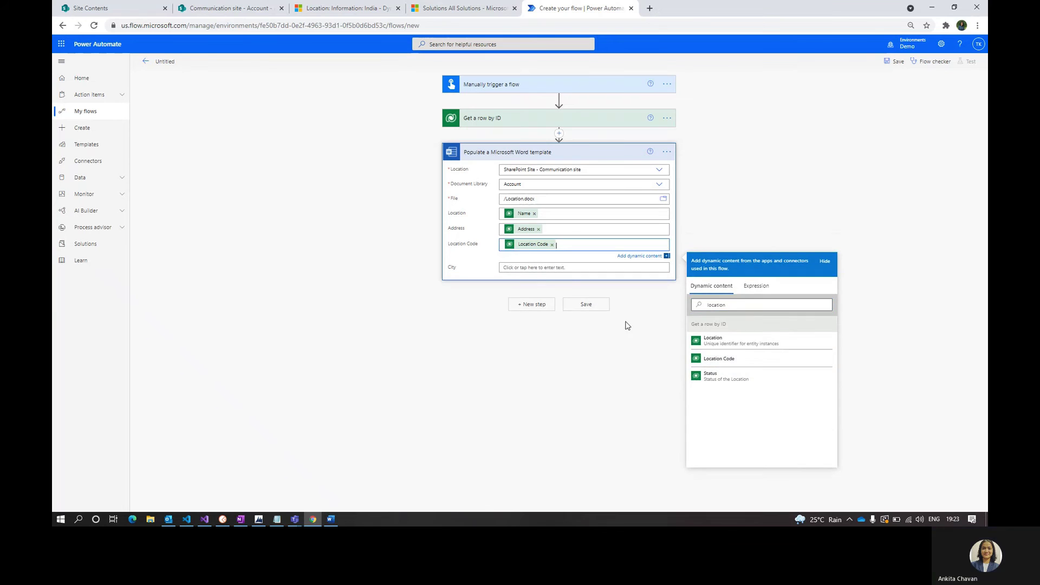
left_click(571, 261)
left_click(716, 321)
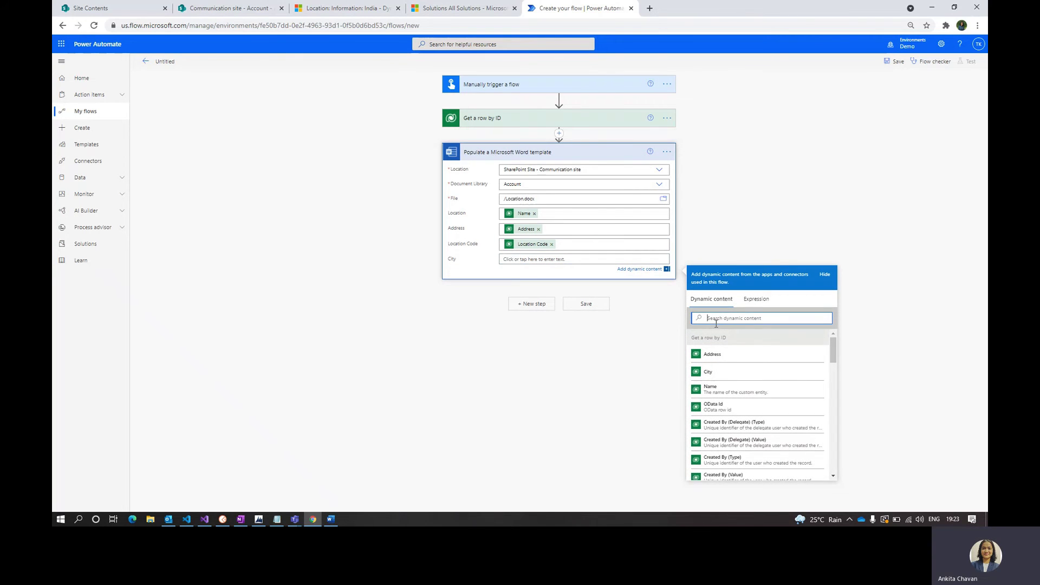
type("ci")
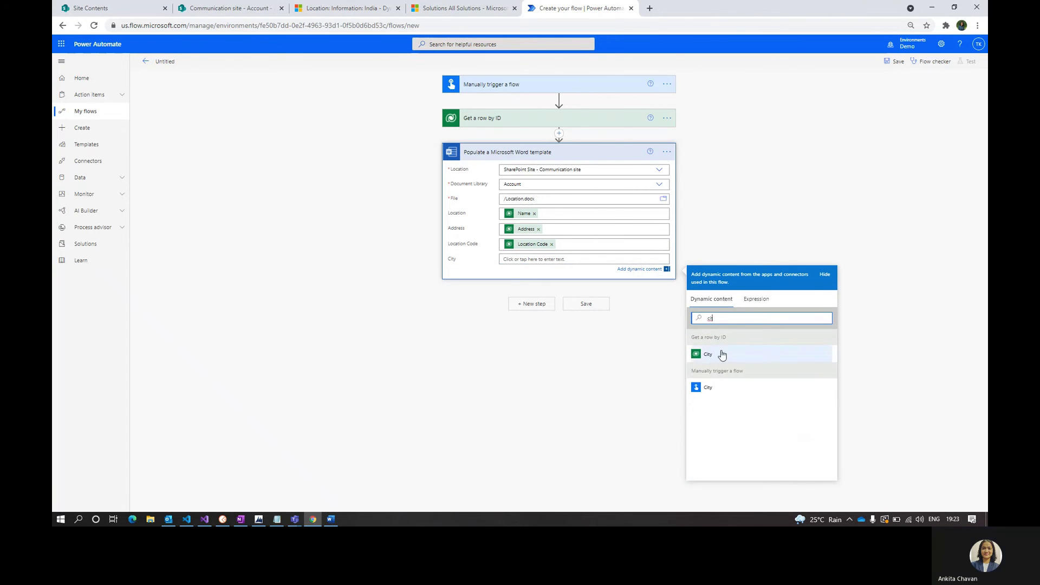
left_click(721, 354)
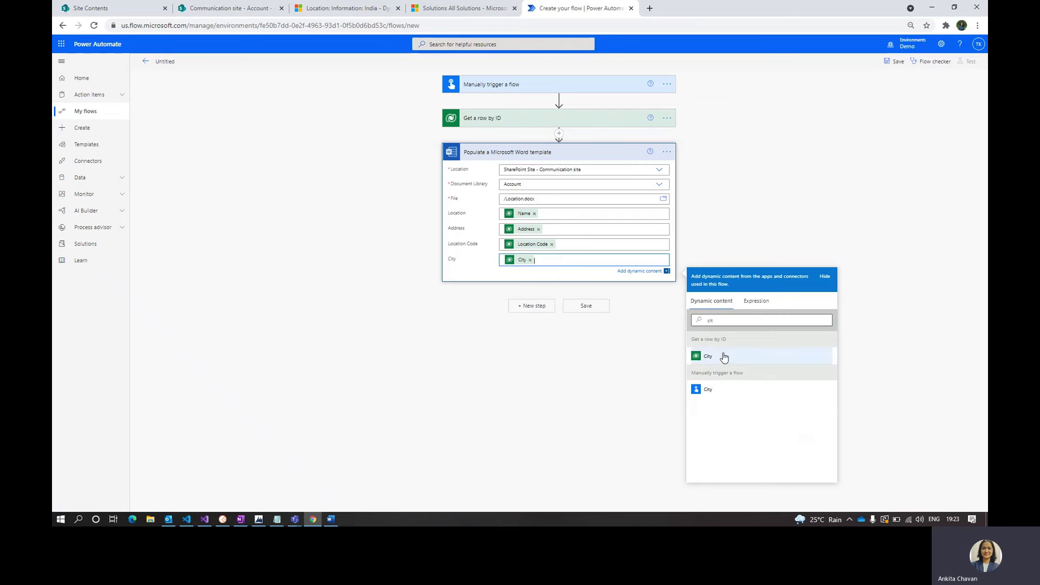
left_click(293, 239)
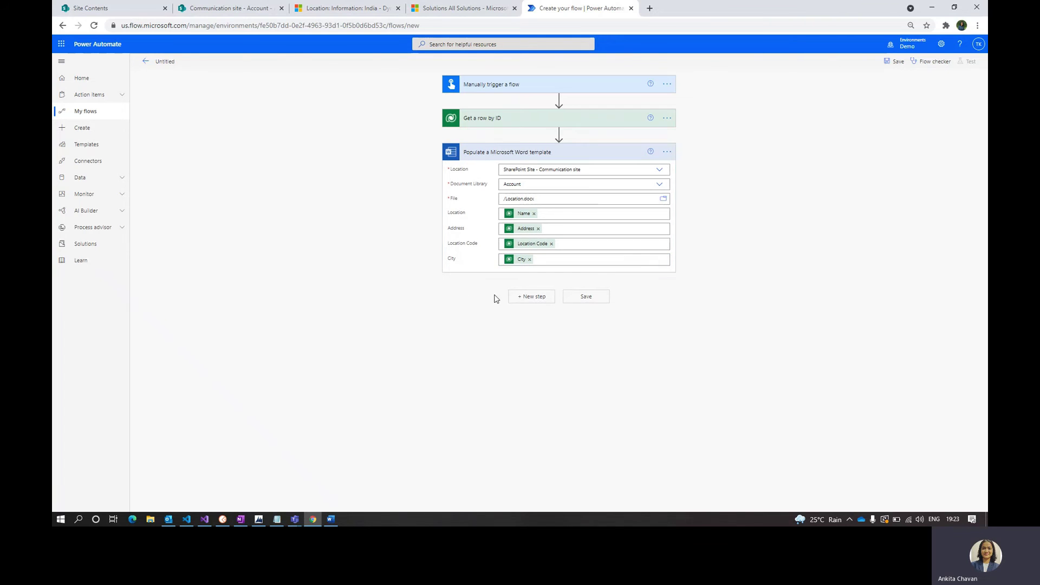
left_click(523, 301)
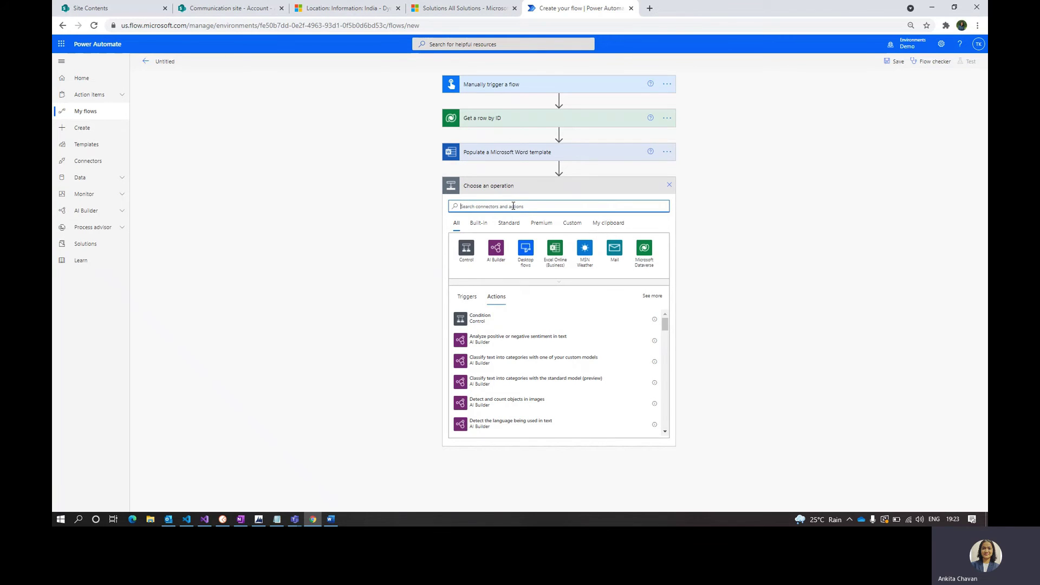
Step: Search operations for 'create' and choose the SharePoint connector
type("create")
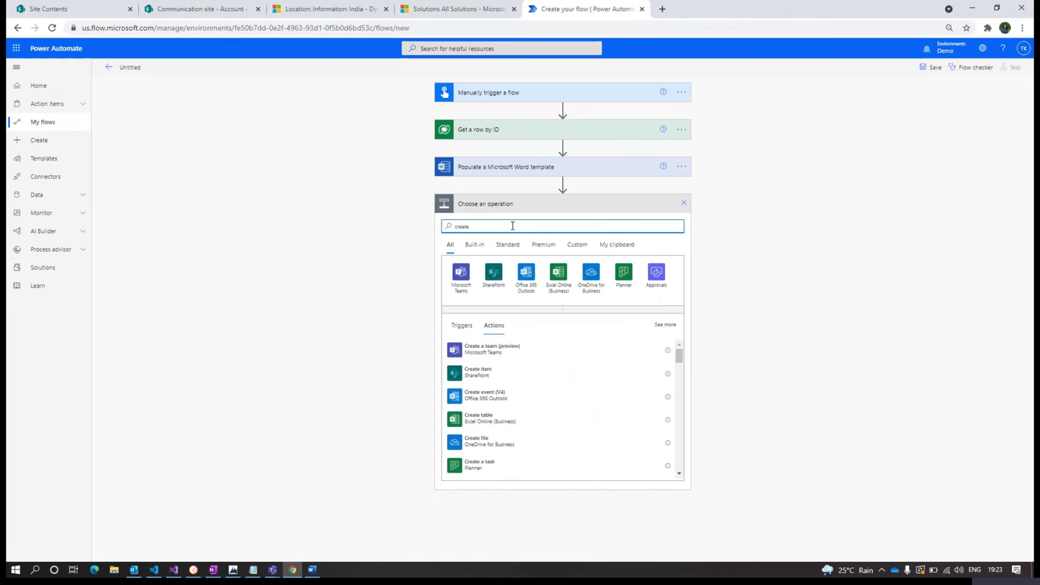
left_click(494, 273)
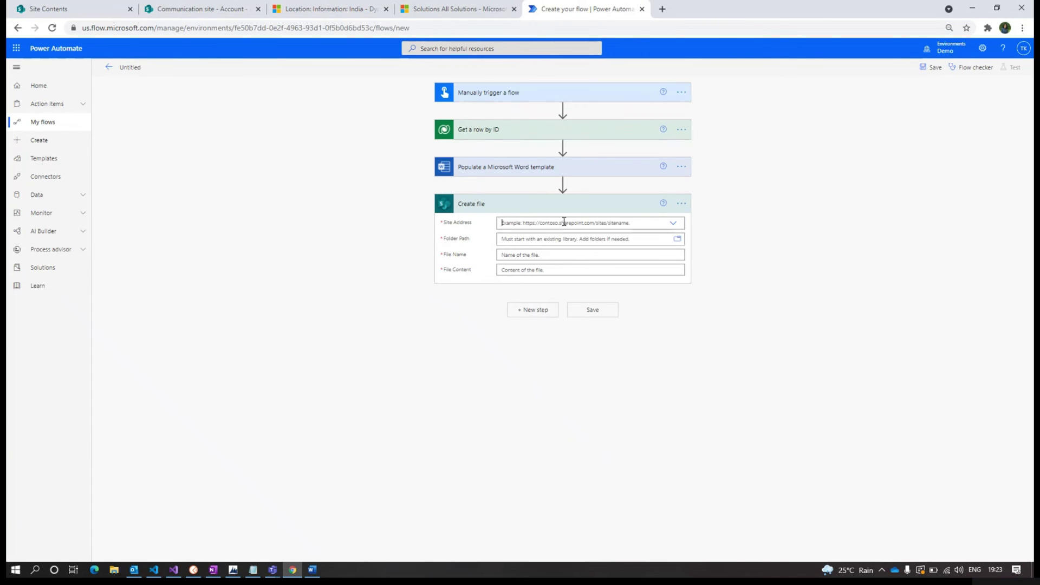
Step: Set the Create file site address to Communication site and folder path to /account
left_click(564, 222)
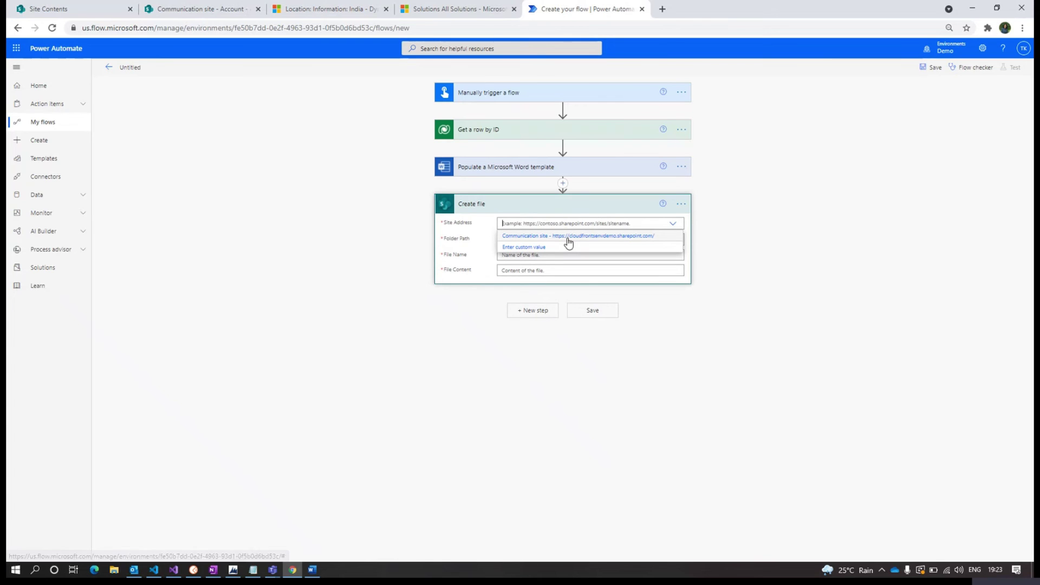
left_click(566, 237)
left_click(510, 240)
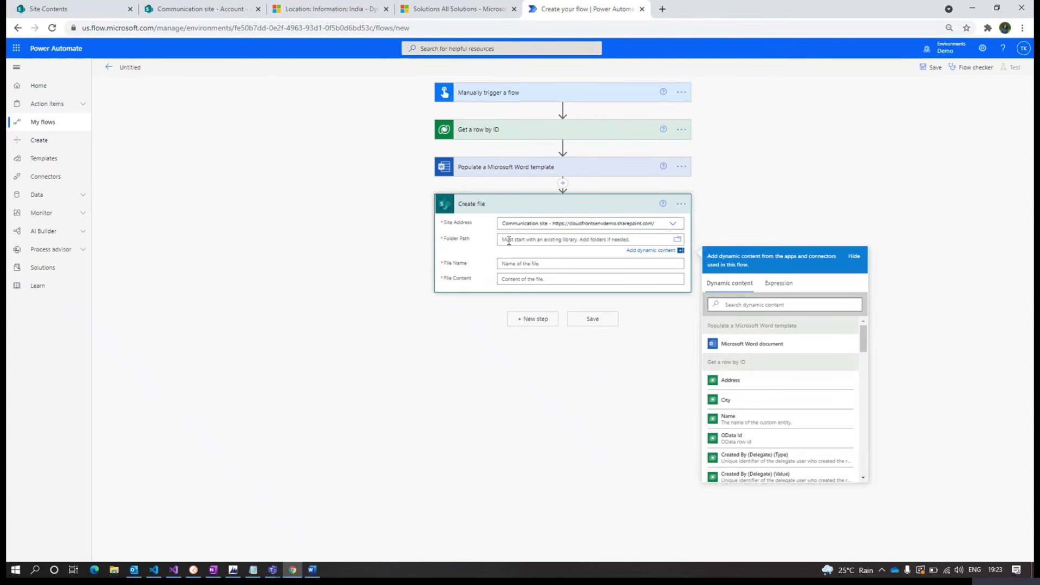
left_click(677, 239)
scroll(726, 329, "up", 10)
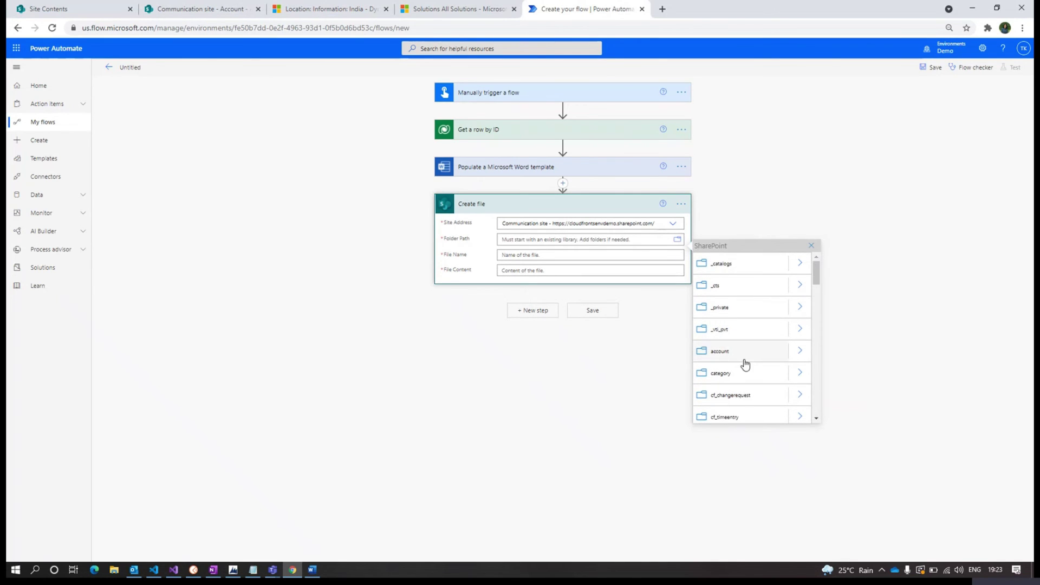
left_click(745, 357)
Step: Name the file Location Code + '.docx', use the Word document as content, and save
left_click(533, 265)
left_click(753, 321)
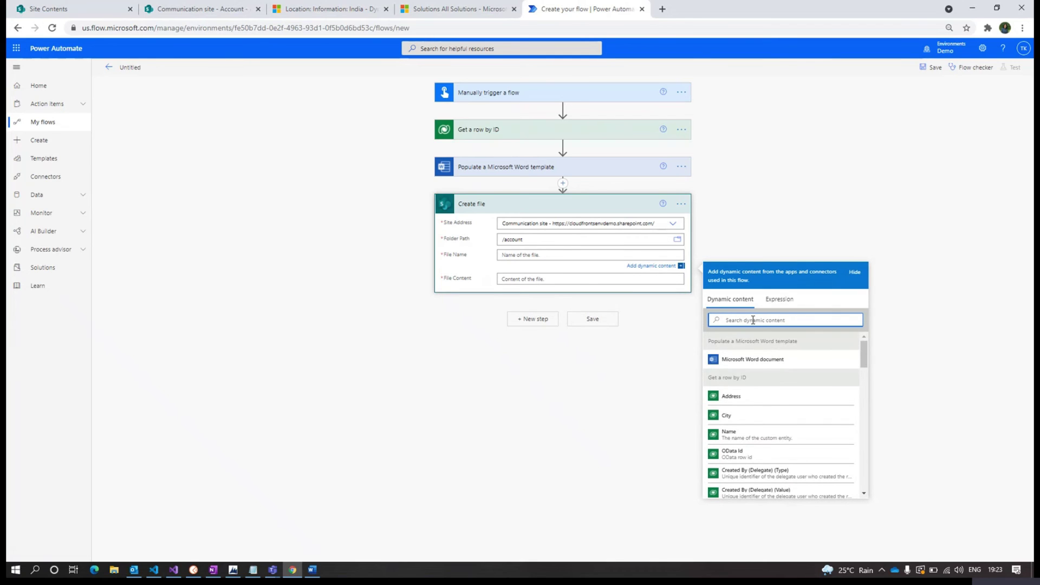
type("locat")
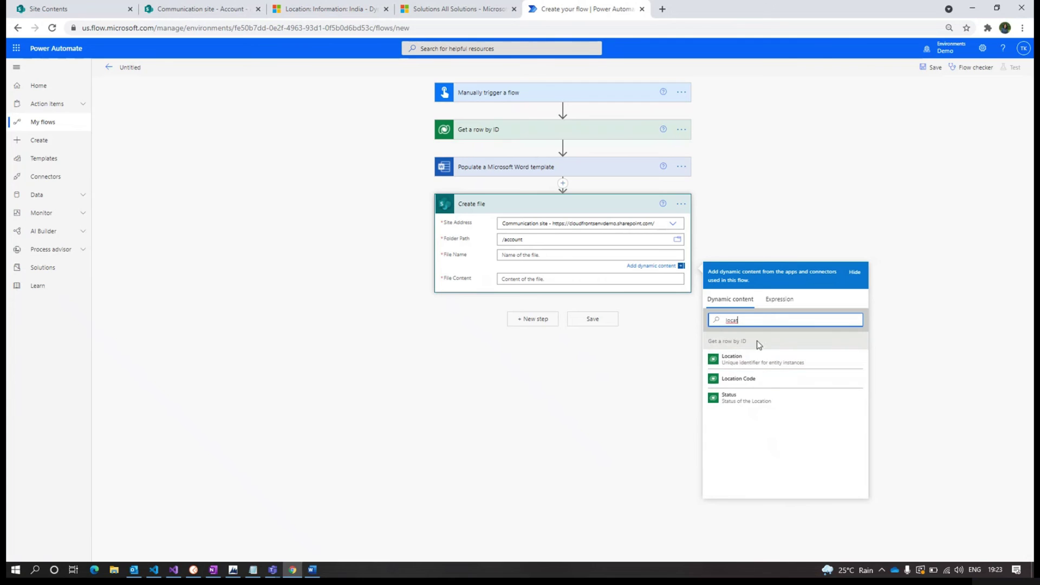
left_click(766, 378)
type(".docx")
left_click(575, 282)
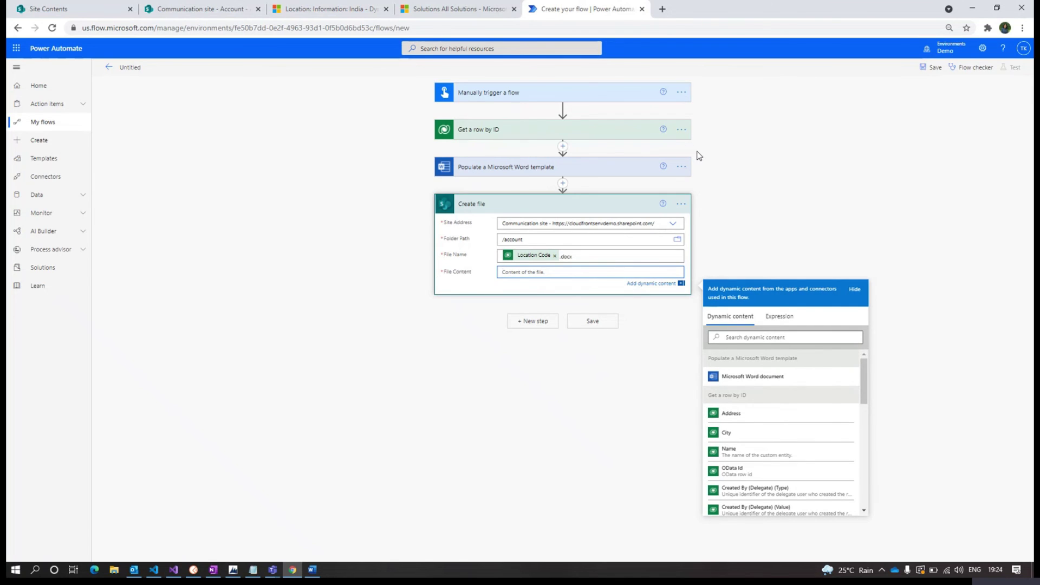
left_click(761, 380)
left_click(489, 401)
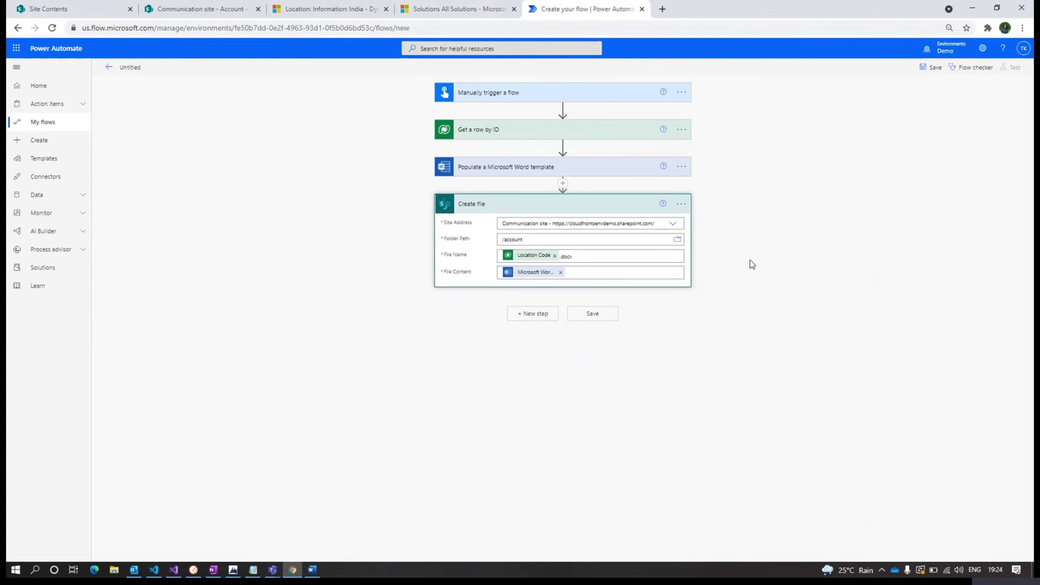
left_click(931, 68)
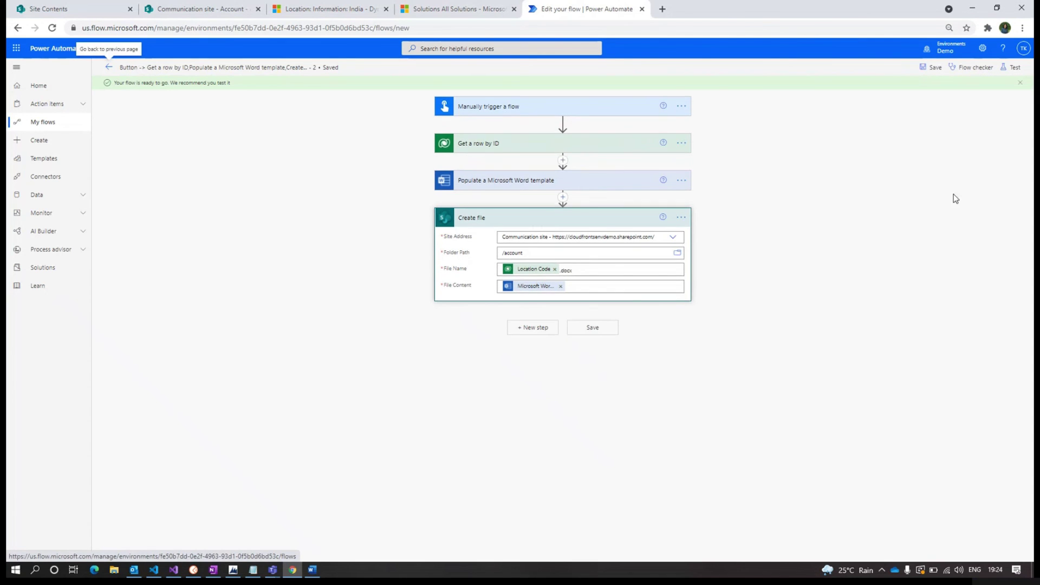
Step: Test the flow manually, run it past the connection check, and dismiss the confirmation
left_click(1010, 67)
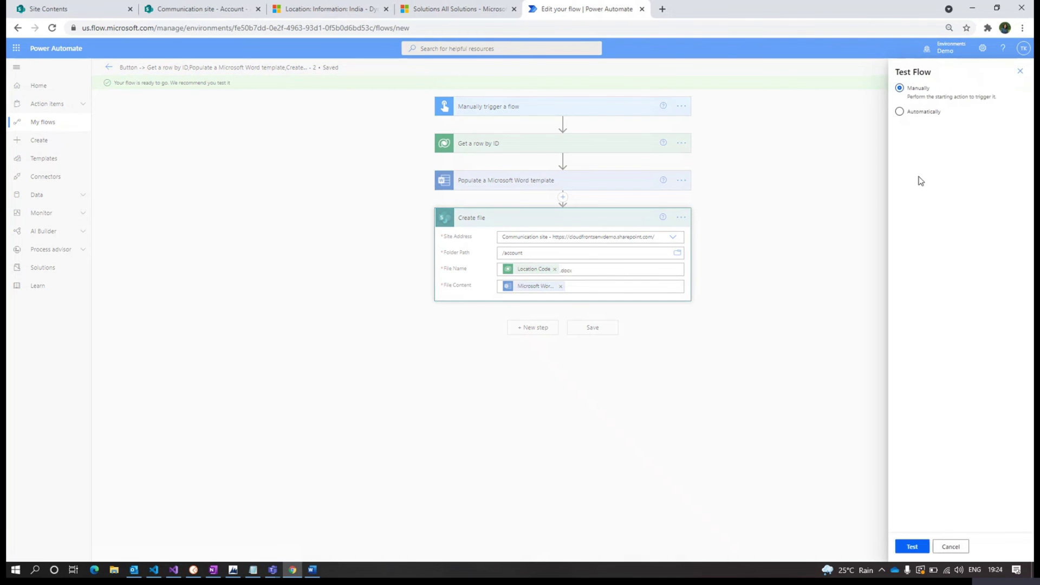
left_click(913, 546)
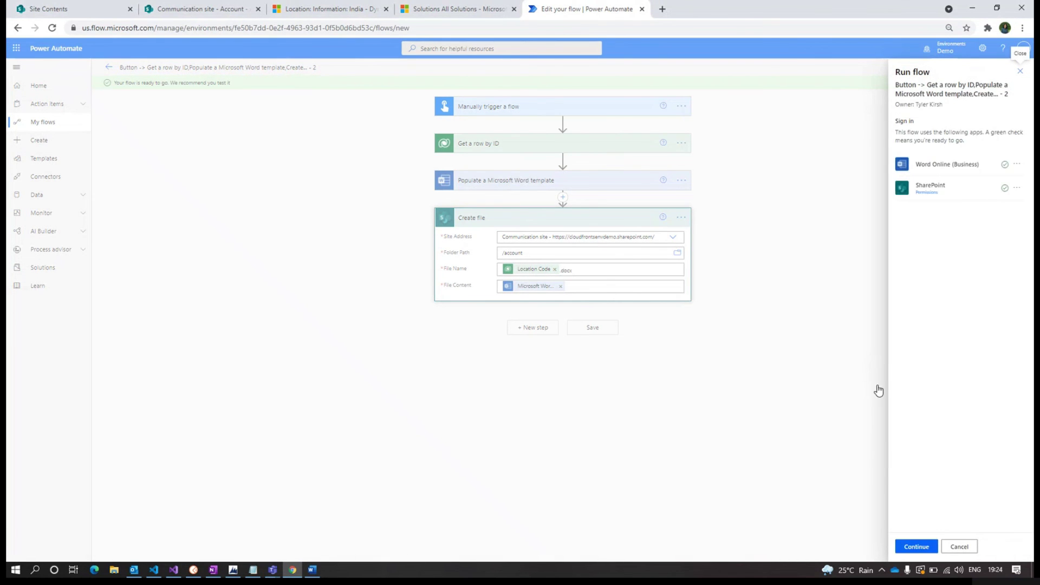
left_click(921, 548)
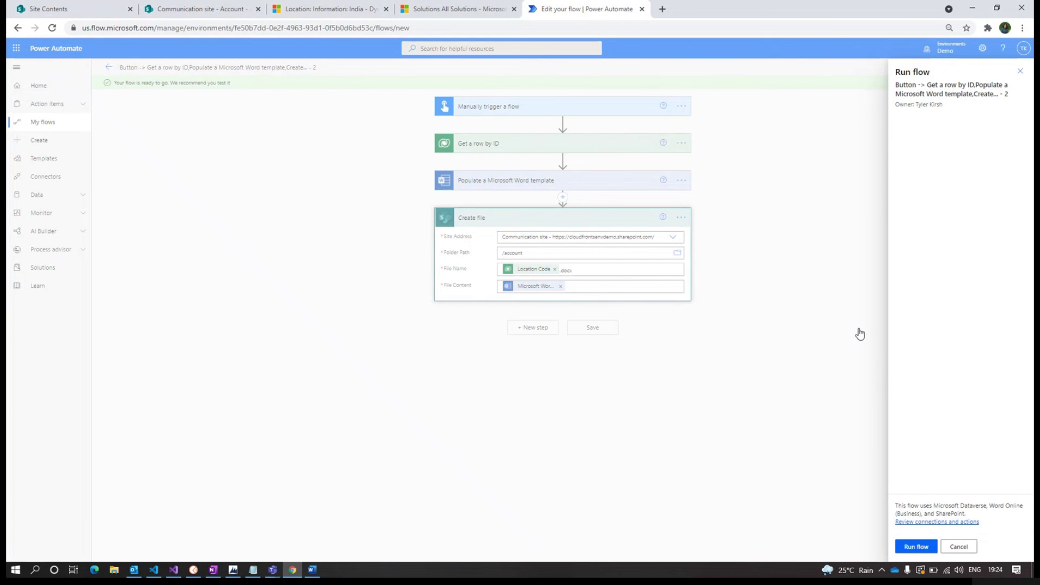
left_click(916, 547)
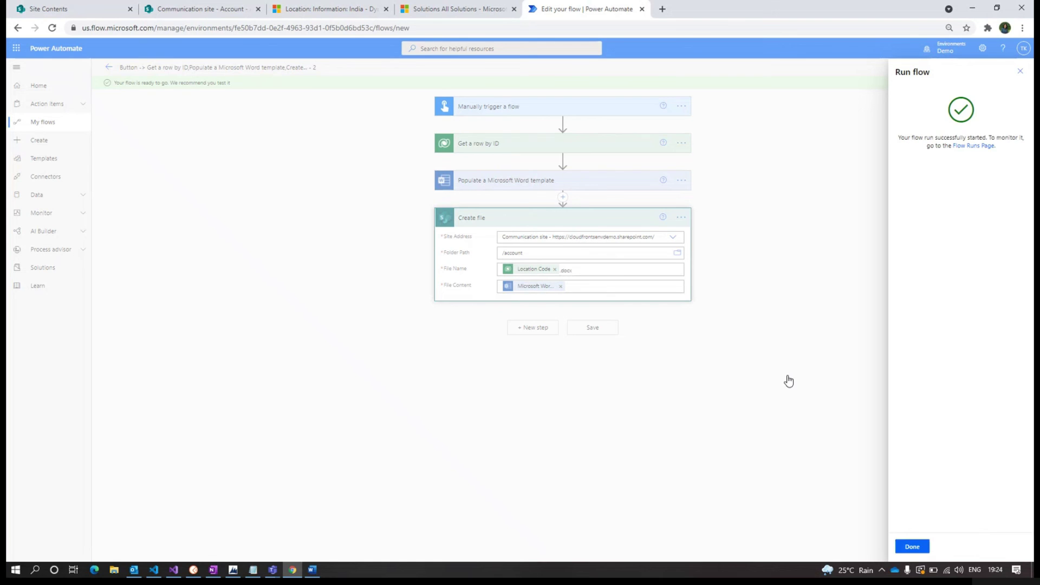
left_click(912, 547)
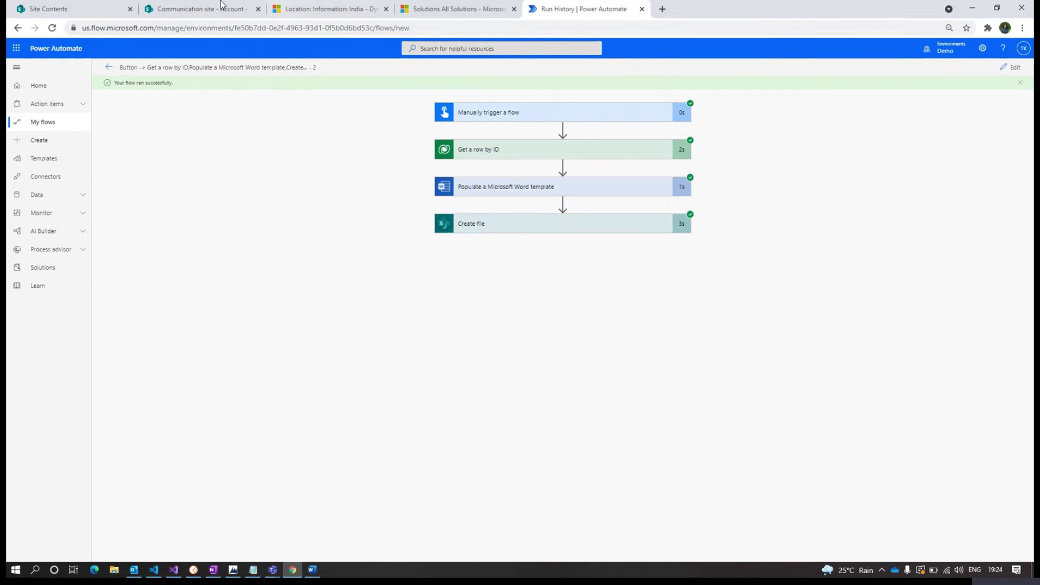
Step: Inspect the Create file output's /account path, then view the SharePoint Account library
left_click(554, 230)
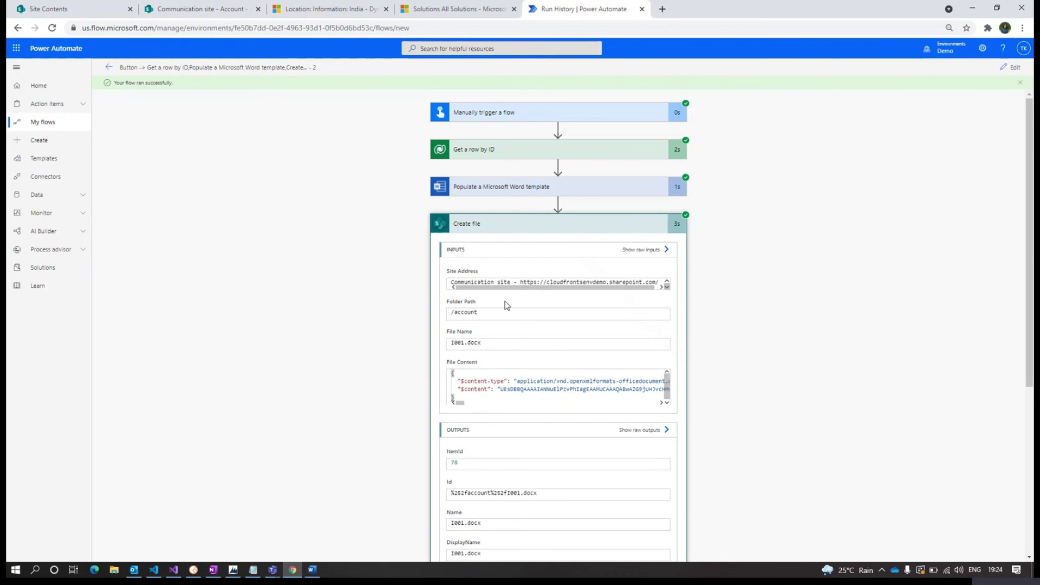
left_click_drag(495, 312, 443, 319)
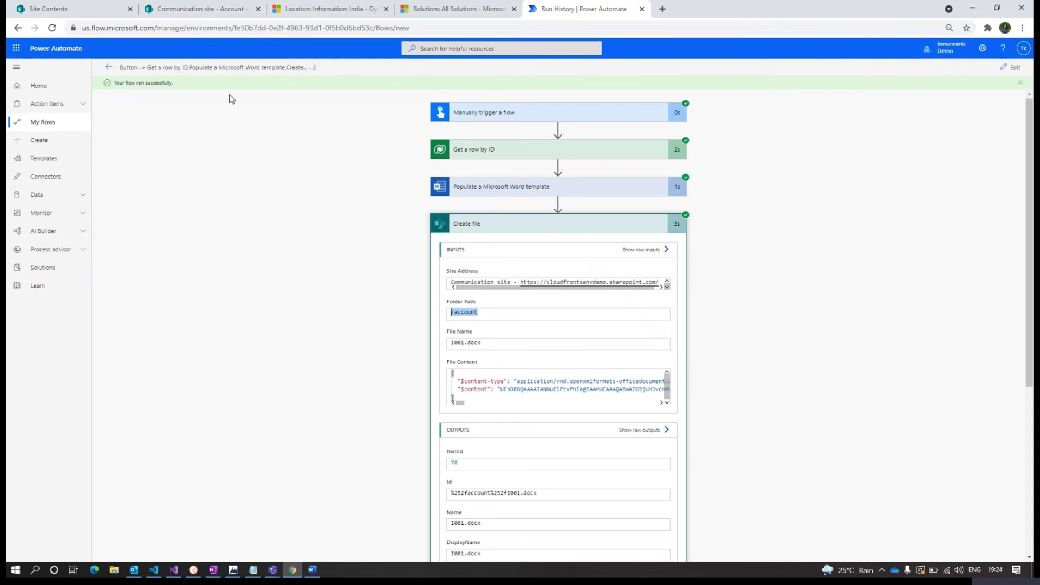
left_click(202, 9)
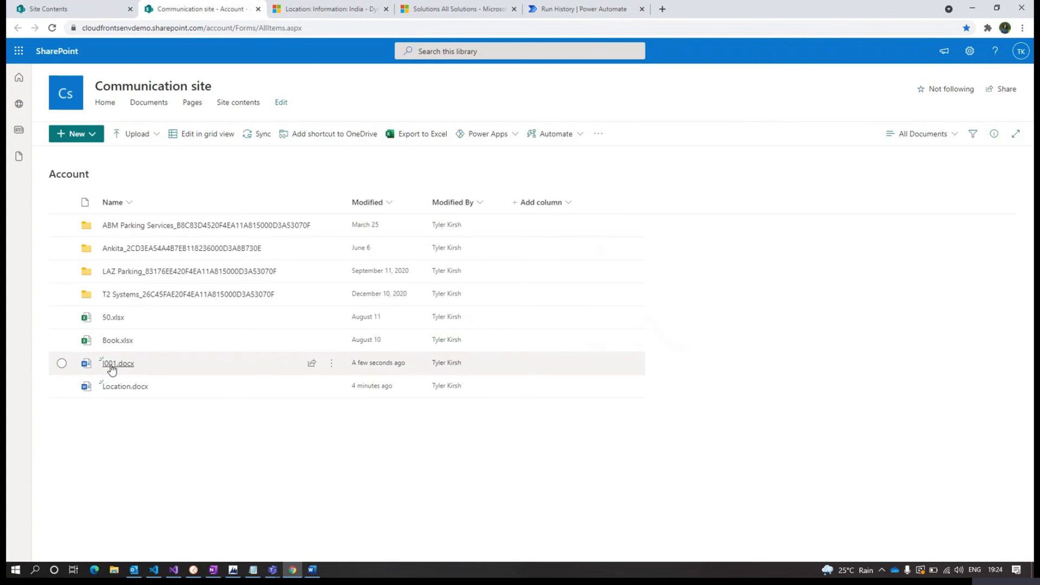
Step: Glance at the Dynamics Location record, then open I001.docx from the Account library
left_click(336, 10)
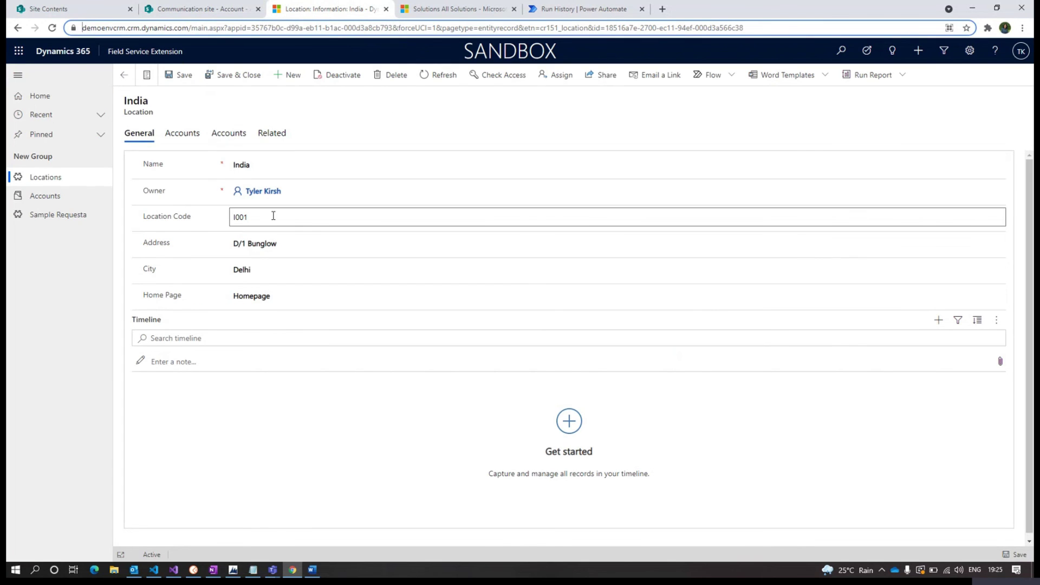
left_click(181, 9)
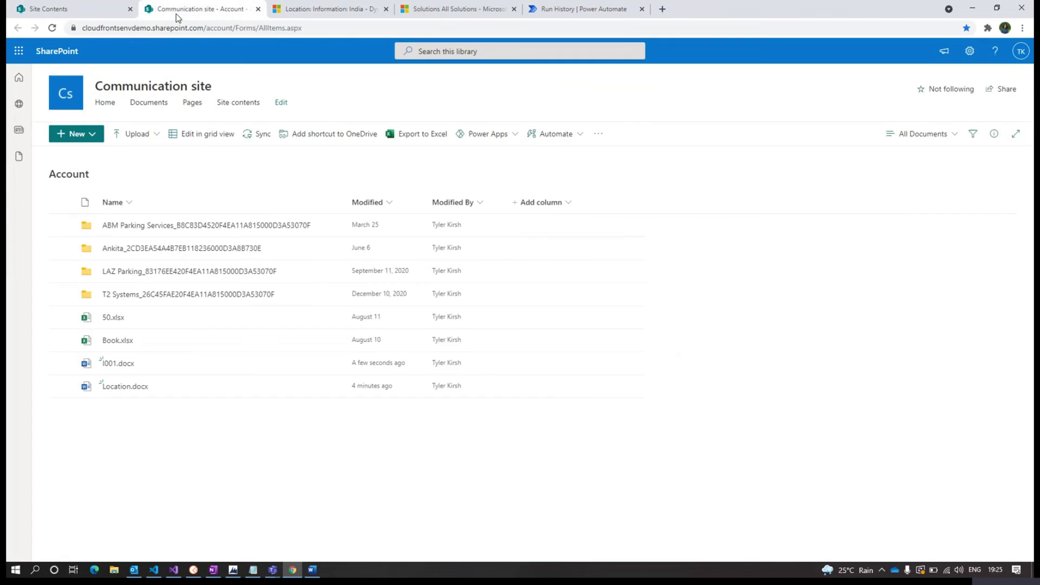
mouse_move(107, 372)
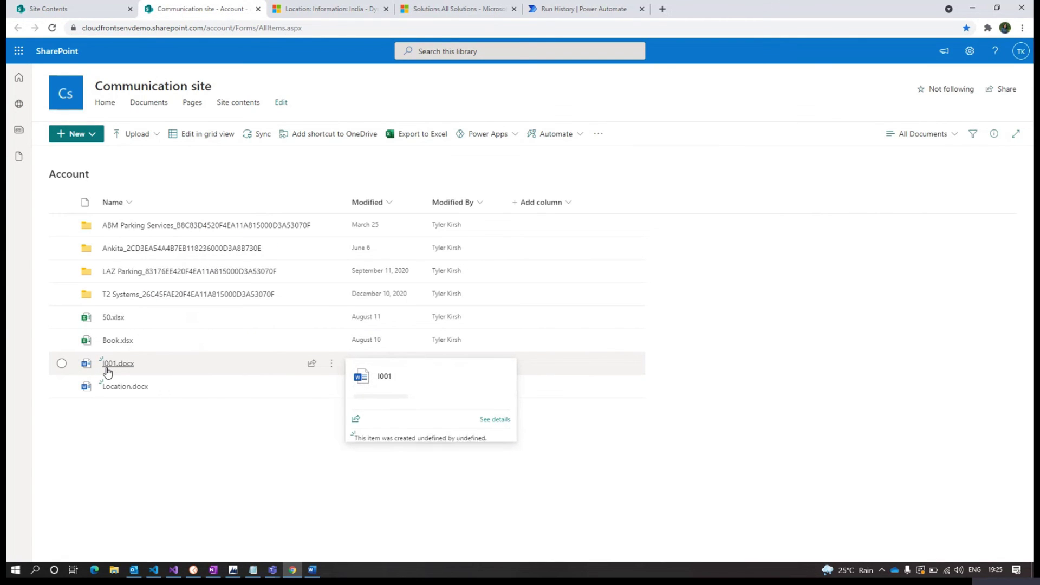
left_click(108, 369)
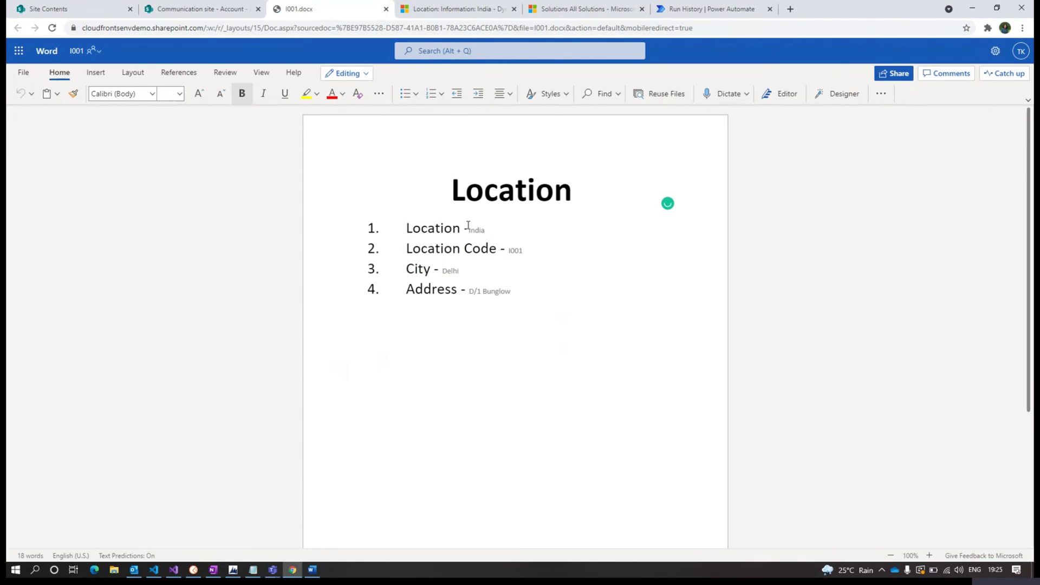
Step: Compare the I001 document's values against the Dynamics Location record, then return
left_click(490, 12)
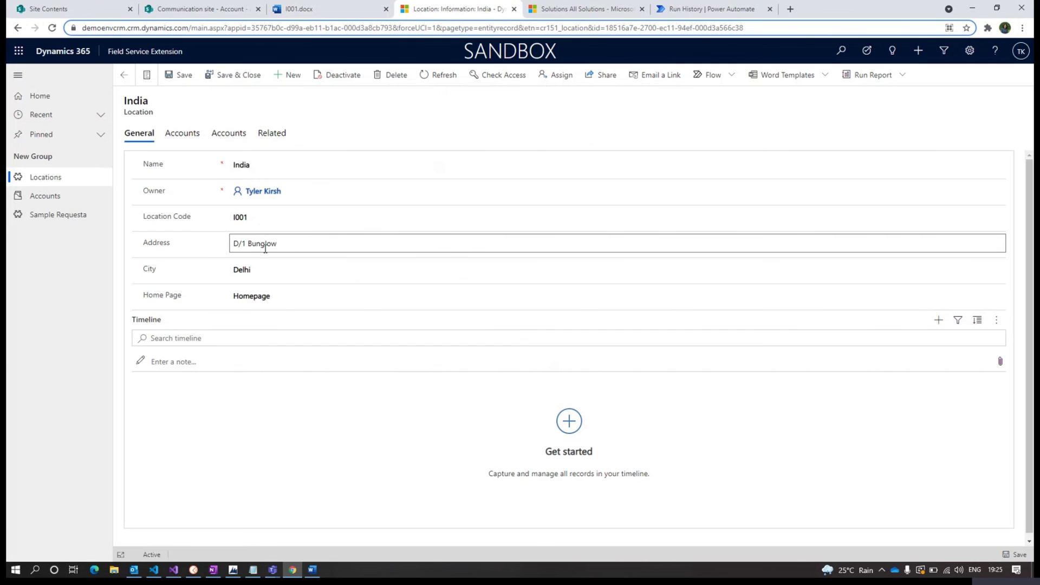
left_click(307, 16)
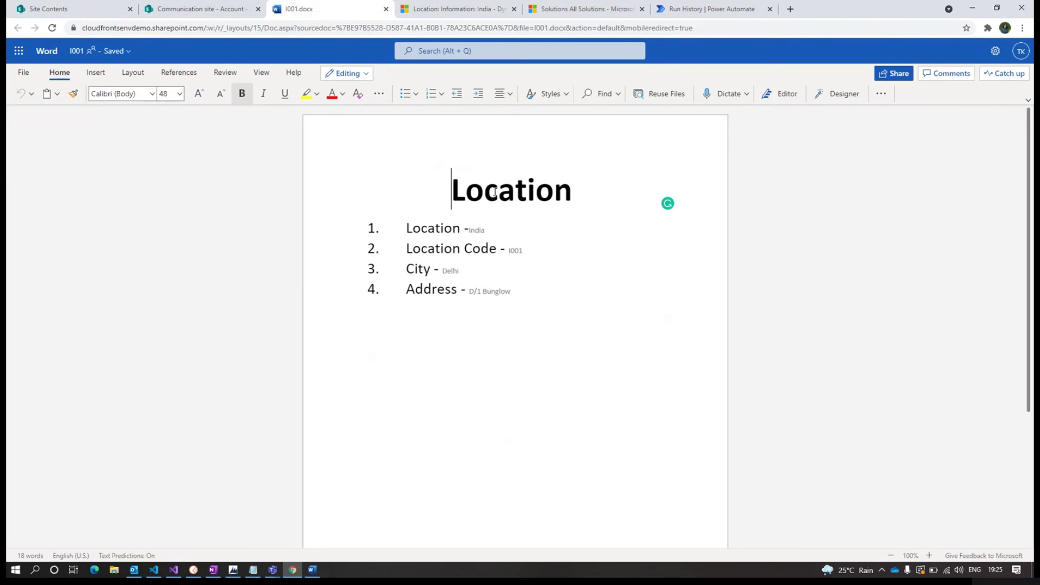